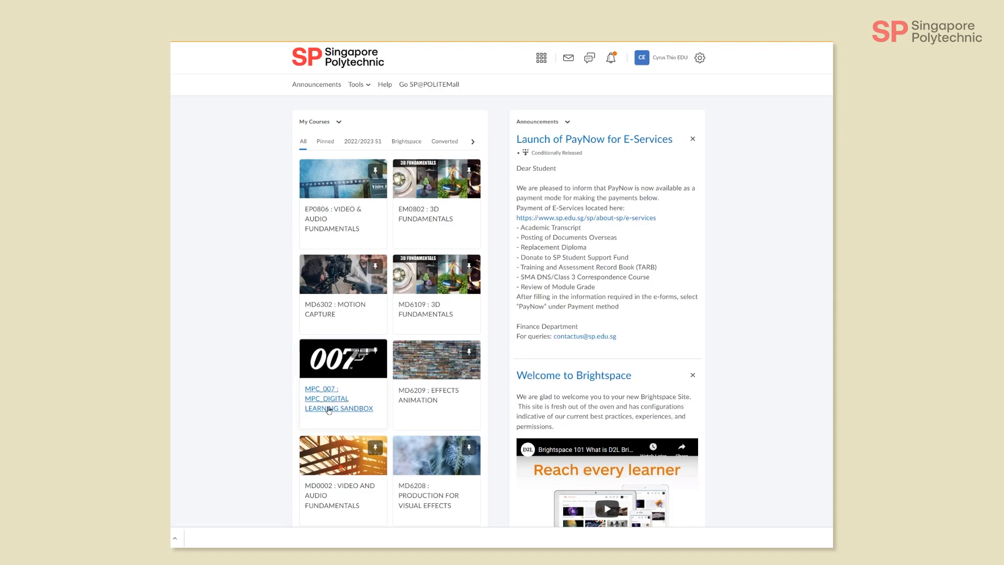
Step: Open the MPC_007 : MPC_DIGITAL LEARNING SANDBOX course and look over its homepage announcements
{"action": "left_click", "coordinate": [329, 409]}
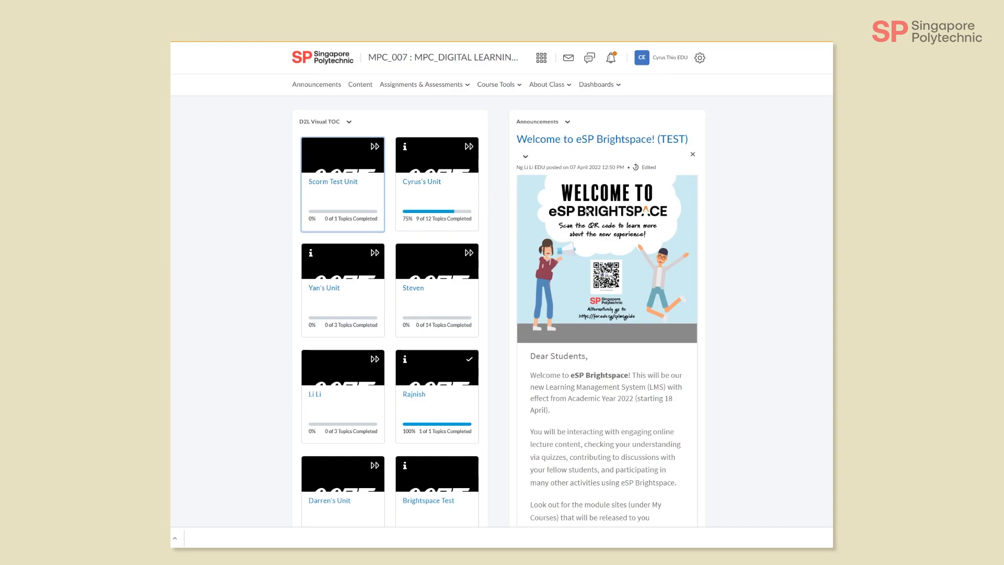
{"action": "scroll", "coordinate": [587, 212], "scroll_direction": "down", "scroll_amount": 2}
{"action": "scroll", "coordinate": [587, 212], "scroll_direction": "down", "scroll_amount": 10}
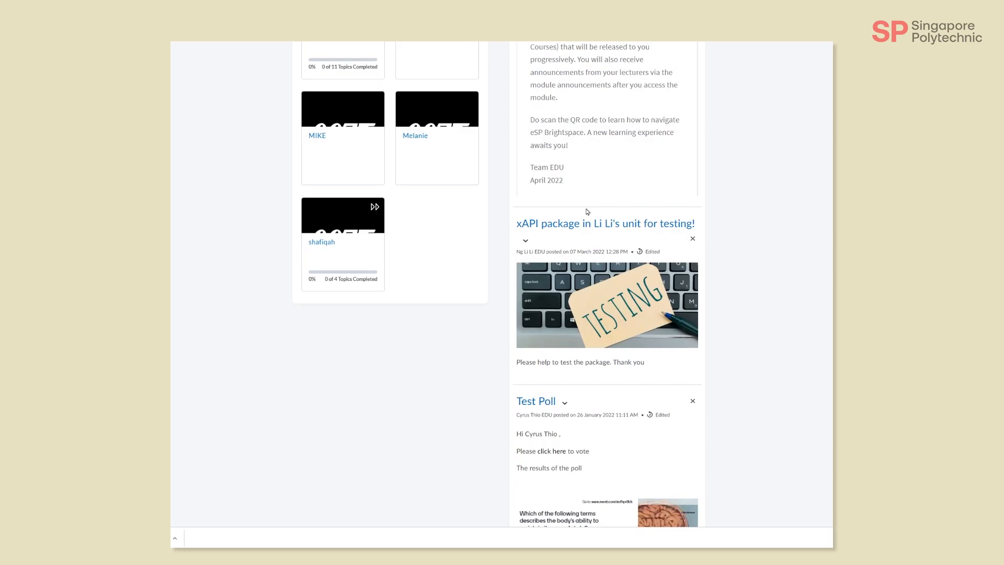
{"action": "scroll", "coordinate": [586, 212], "scroll_direction": "down", "scroll_amount": 2}
{"action": "scroll", "coordinate": [586, 211], "scroll_direction": "up", "scroll_amount": 10}
{"action": "scroll", "coordinate": [586, 212], "scroll_direction": "up", "scroll_amount": 2}
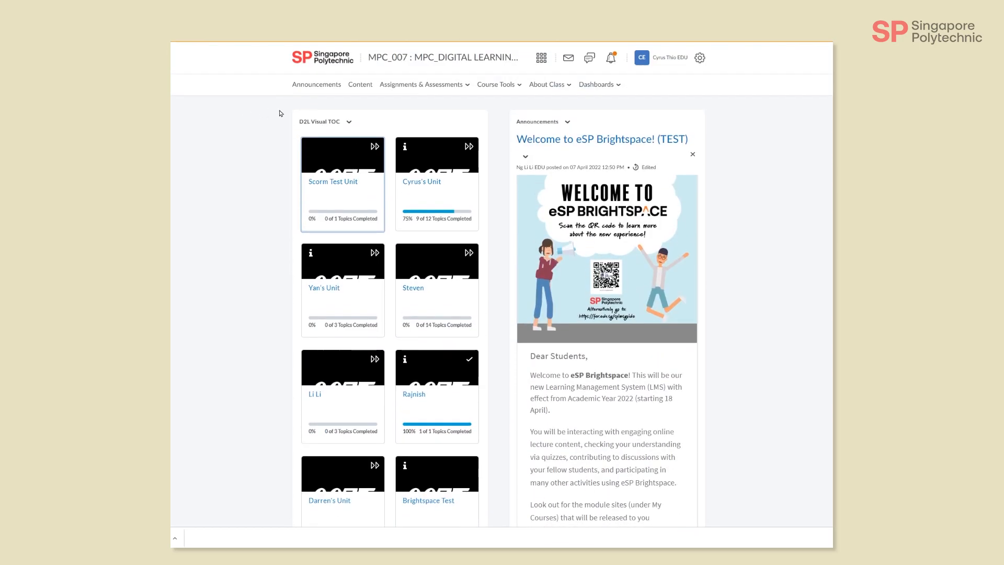
Step: Create a new course announcement with the headline "Week 1: Welcome to this module"
{"action": "left_click", "coordinate": [329, 86]}
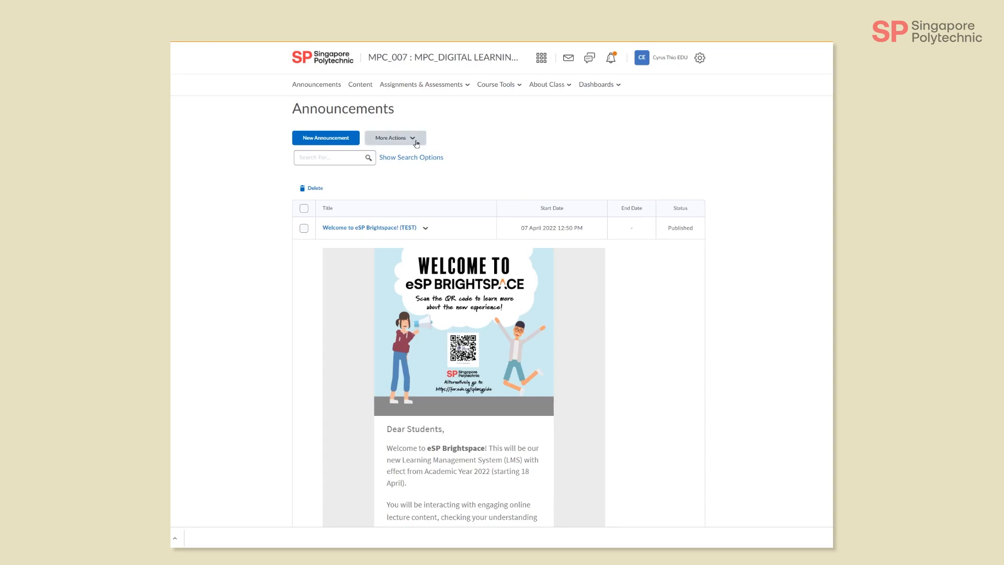
{"action": "left_click", "coordinate": [328, 142]}
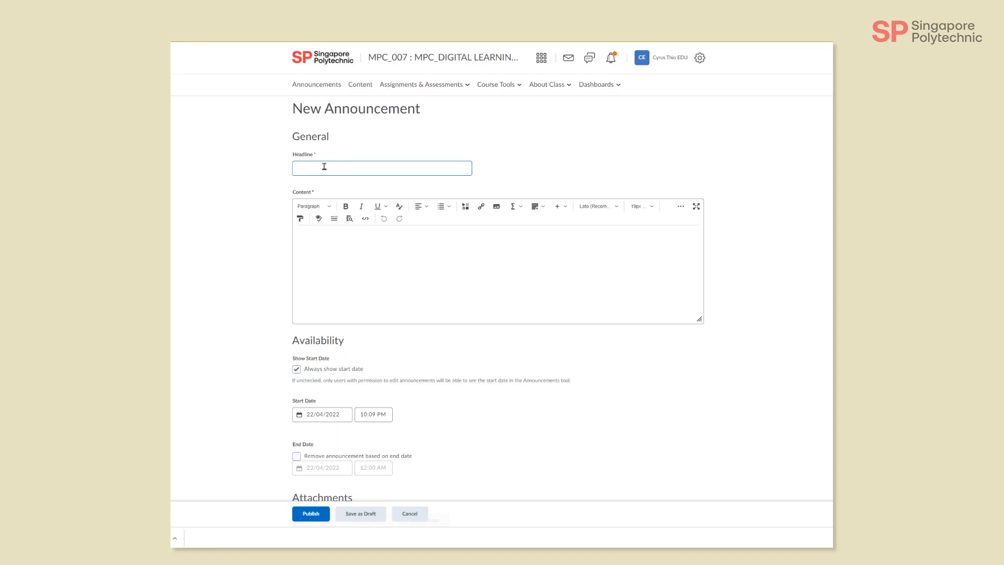
{"action": "type", "text": "Week 1: Welcome to this module"}
{"action": "left_click_drag", "start_coordinate": [403, 167], "coordinate": [273, 170]}
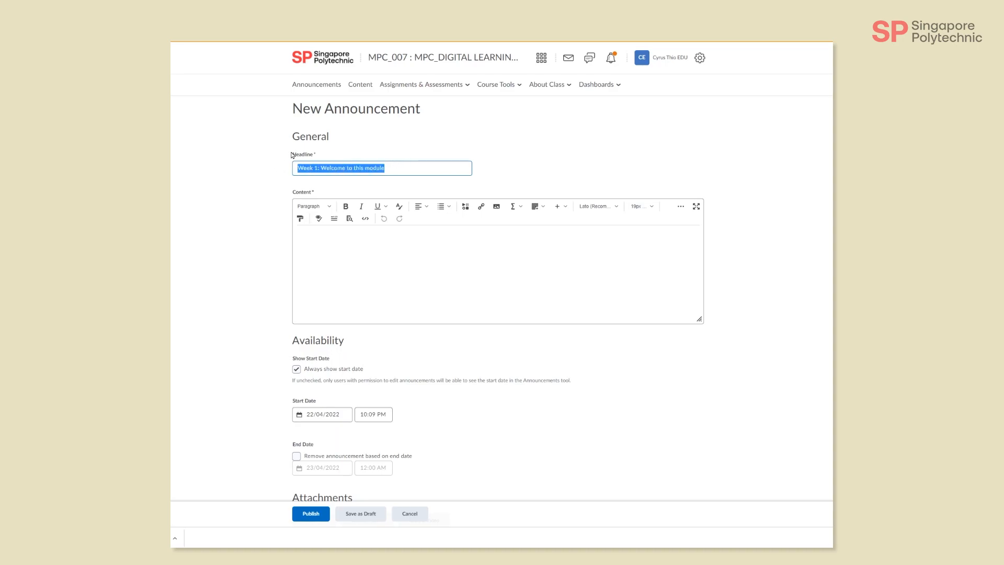
{"action": "left_click", "coordinate": [385, 260]}
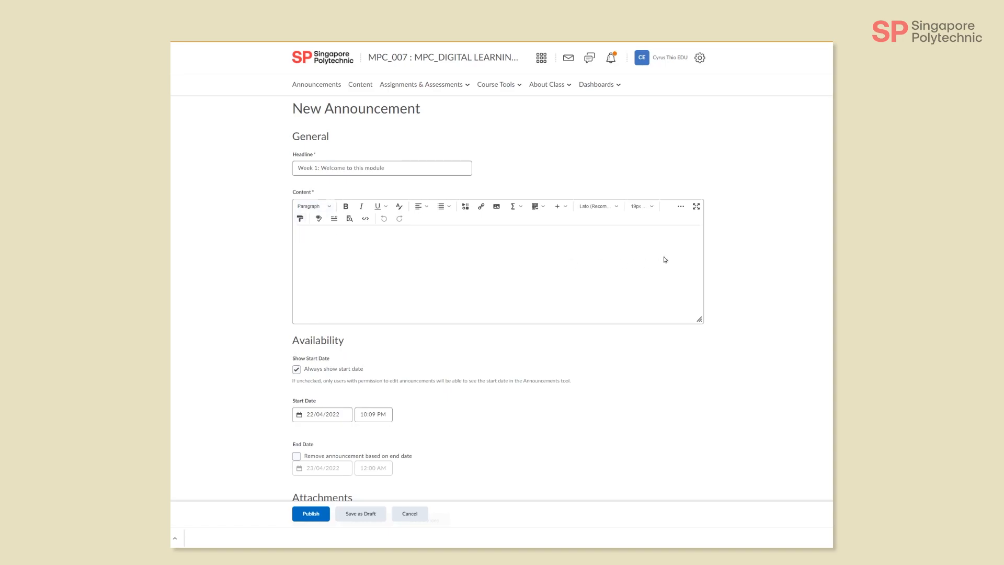
Step: Make the content box taller and write "Dear Student," followed by a blank line and "Welcome to this module"
{"action": "left_click_drag", "start_coordinate": [700, 318], "coordinate": [720, 358]}
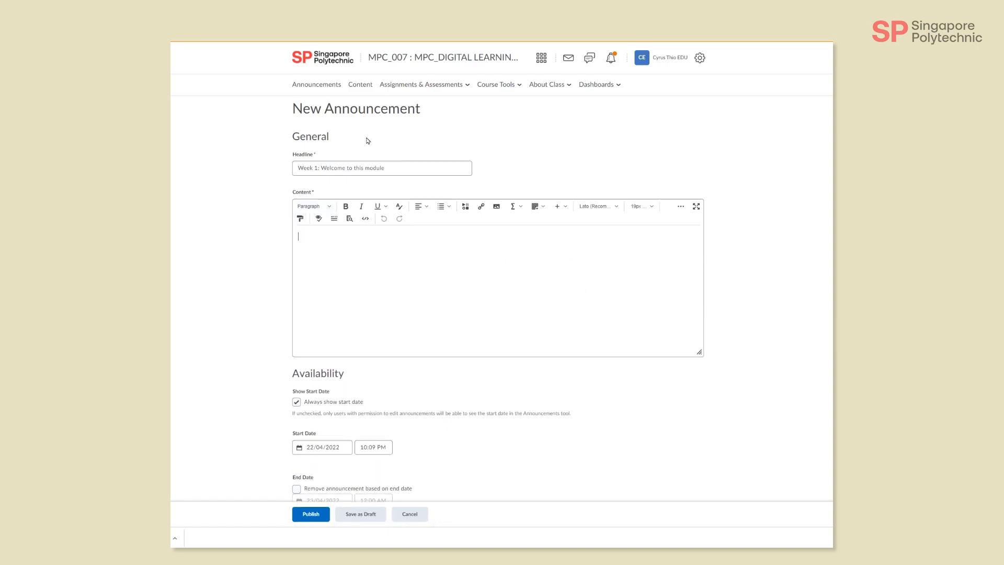
{"action": "left_click", "coordinate": [349, 241]}
{"action": "type", "text": "Dear Stiu"}
{"action": "key", "text": "BackSpace"}
{"action": "key", "text": "BackSpace"}
{"action": "type", "text": "udent,  WE"}
{"action": "key", "text": "BackSpace"}
{"action": "type", "text": "elcome to this module"}
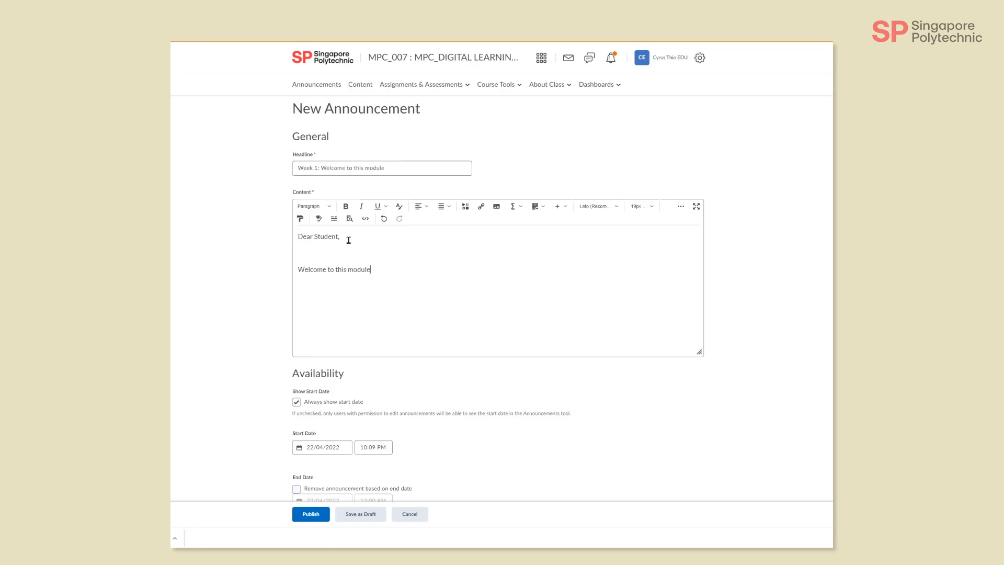
Step: Replace the word "Student" in the greeting with the replace string {FirstName}, keeping the comma
{"action": "left_click_drag", "start_coordinate": [340, 236], "coordinate": [314, 239]}
{"action": "key", "text": "Right"}
{"action": "key", "text": "ctrl+shift+Left"}
{"action": "type", "text": "[FirstName"}
{"action": "key", "text": "ctrl+shift+Right"}
{"action": "key", "text": "Right"}
{"action": "left_click_drag", "start_coordinate": [350, 236], "coordinate": [314, 238]}
{"action": "left_click", "coordinate": [411, 232]}
Step: Preview the announcement content to check how the {FirstName} greeting is rendered, and close the preview
{"action": "left_click", "coordinate": [350, 219]}
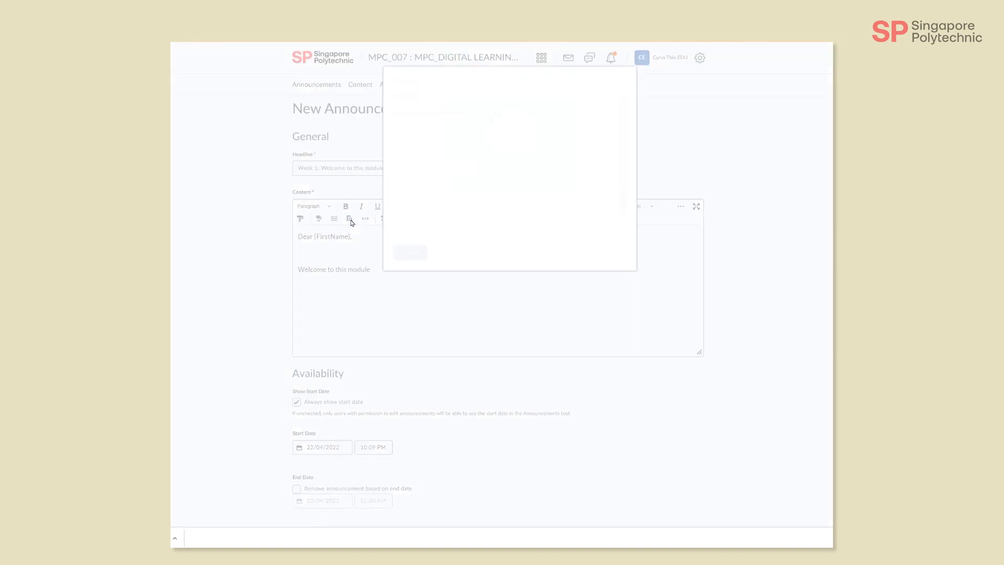
{"action": "left_click_drag", "start_coordinate": [443, 94], "coordinate": [410, 96]}
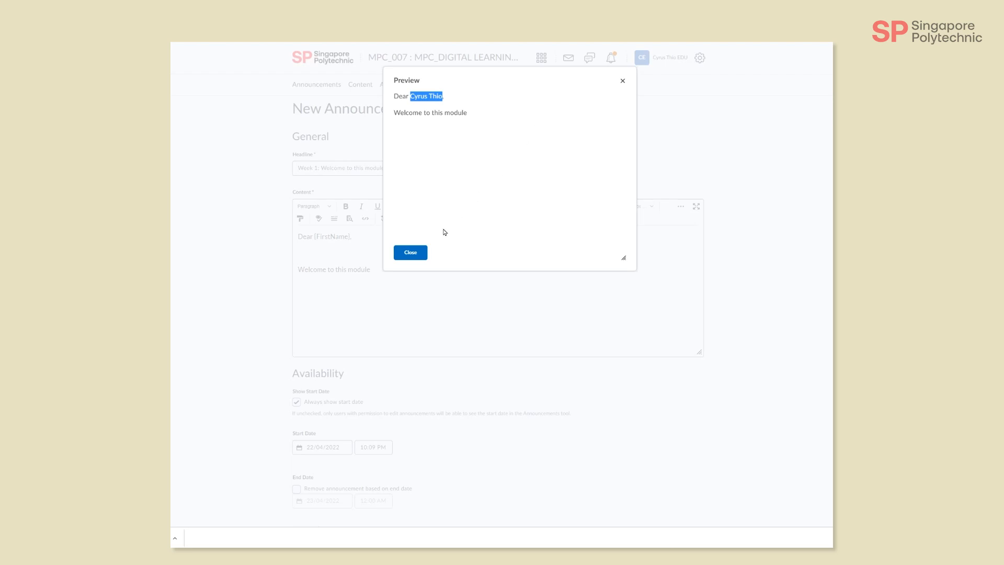
{"action": "left_click", "coordinate": [410, 253]}
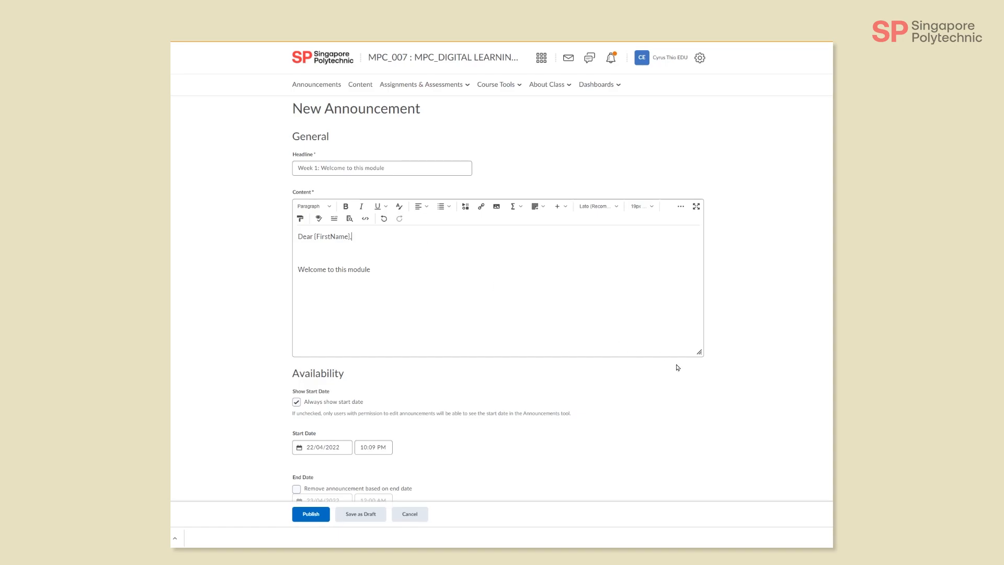
Step: Enlarge the announcement's content box further and try the editor's full-screen view before returning to the form
{"action": "left_click_drag", "start_coordinate": [699, 352], "coordinate": [726, 490]}
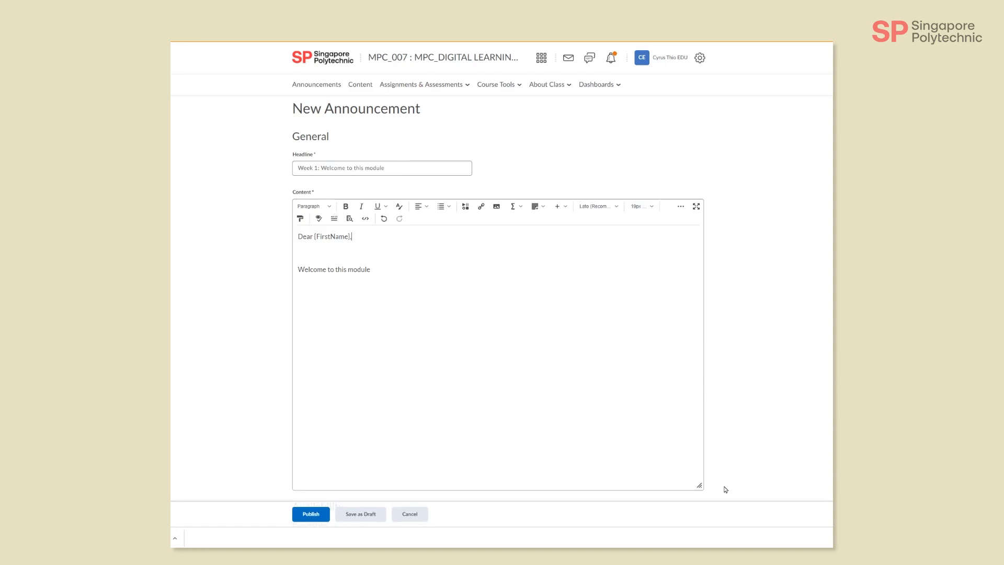
{"action": "scroll", "coordinate": [662, 432], "scroll_direction": "down", "scroll_amount": 2}
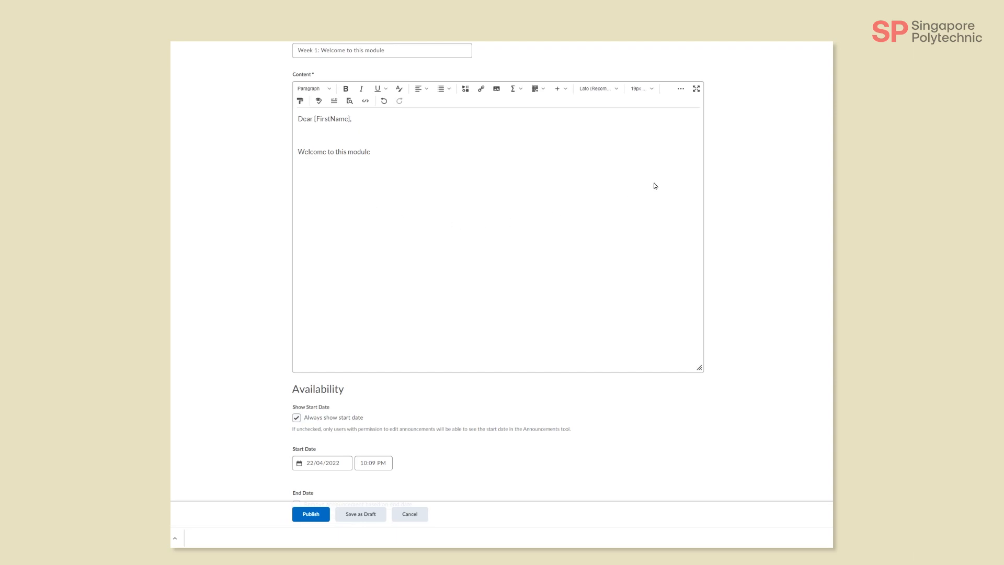
{"action": "left_click", "coordinate": [697, 90]}
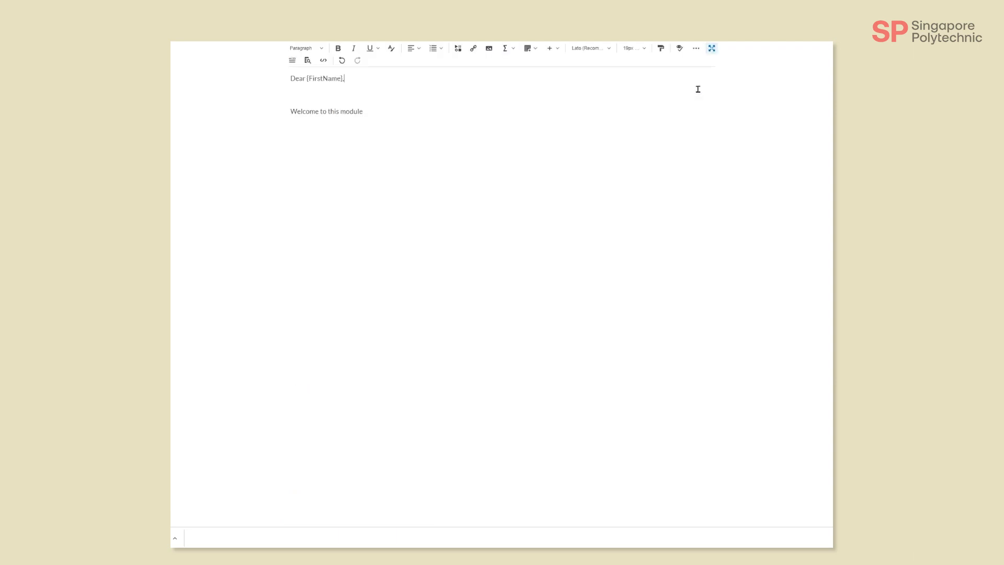
{"action": "left_click", "coordinate": [712, 48]}
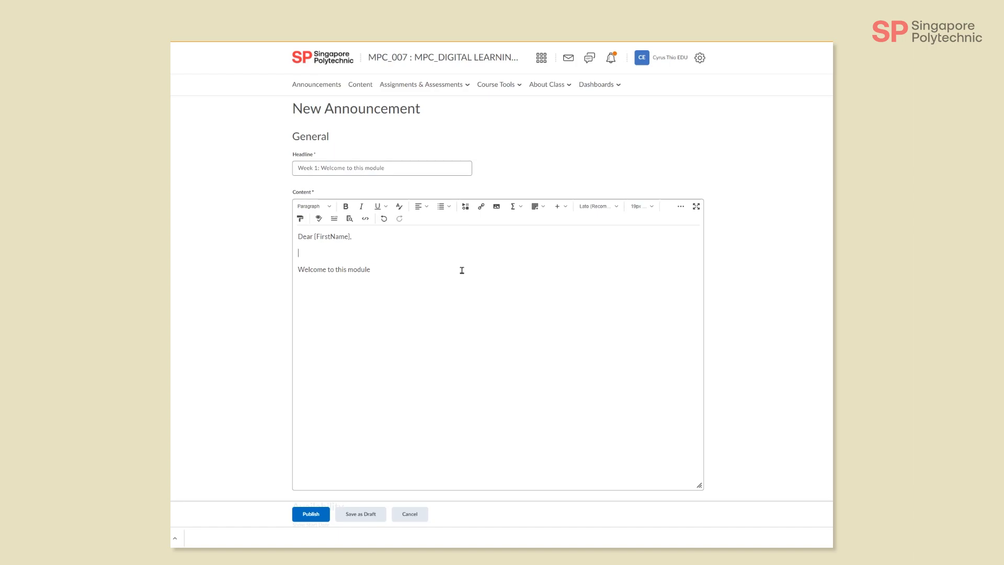
Step: Insert a quicklink to the course content item Asynchronous Lecture Survey on the blank line under the greeting, and add a new line beneath it
{"action": "left_click", "coordinate": [481, 207]}
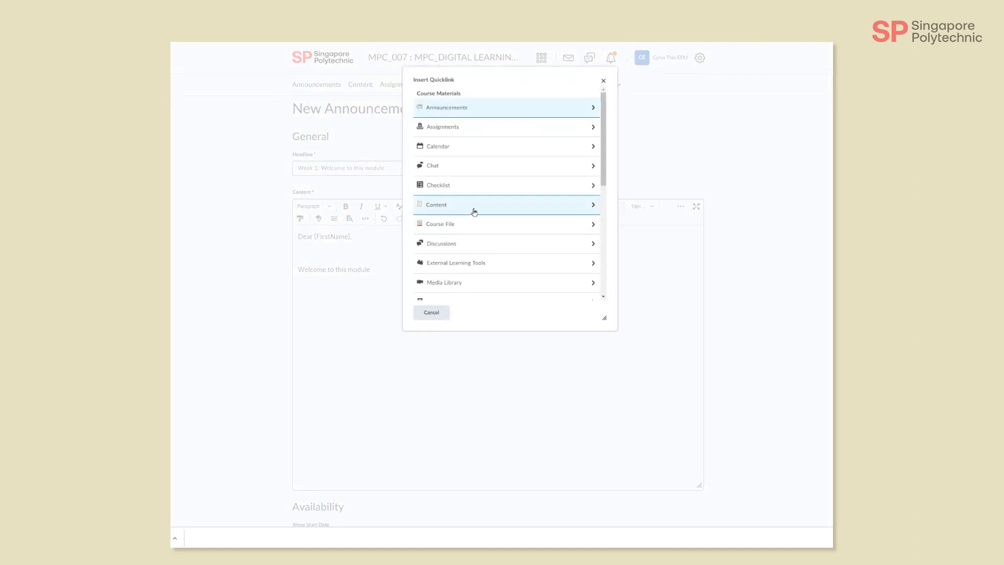
{"action": "left_click", "coordinate": [480, 207]}
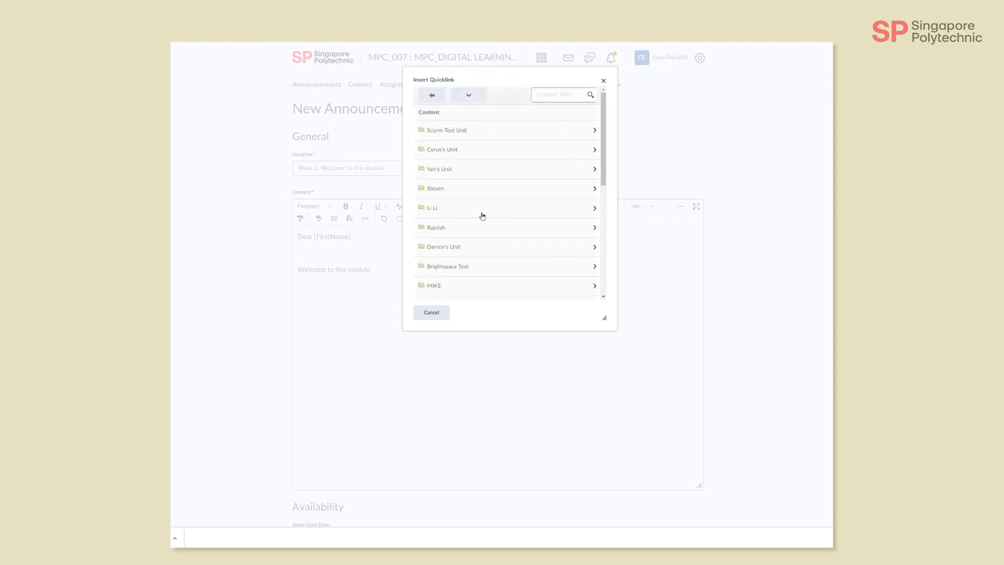
{"action": "left_click", "coordinate": [484, 152]}
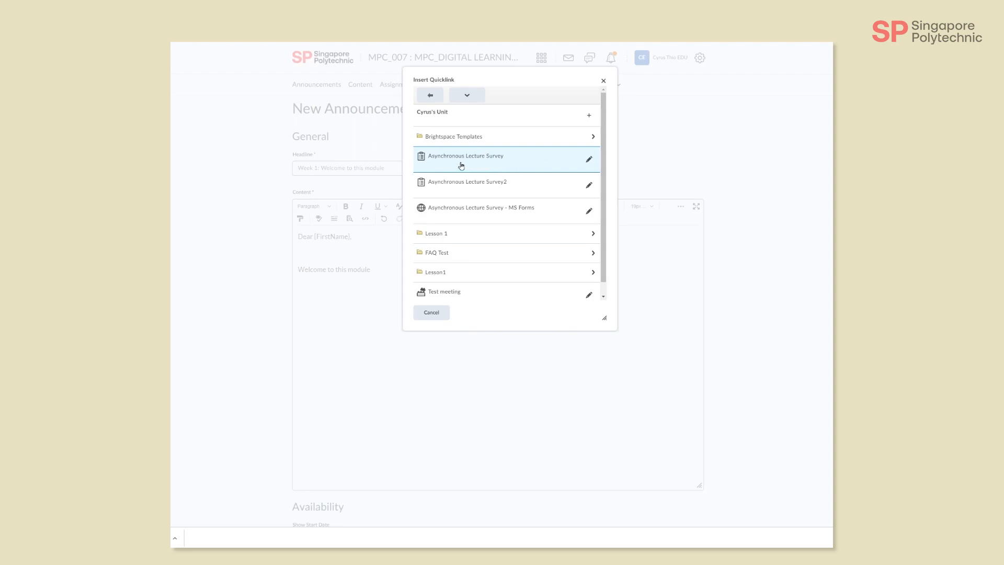
{"action": "left_click", "coordinate": [504, 158]}
{"action": "mouse_move", "coordinate": [388, 253]}
{"action": "left_mouse_down"}
{"action": "mouse_move", "coordinate": [301, 259]}
{"action": "mouse_move", "coordinate": [408, 253]}
{"action": "left_mouse_up"}
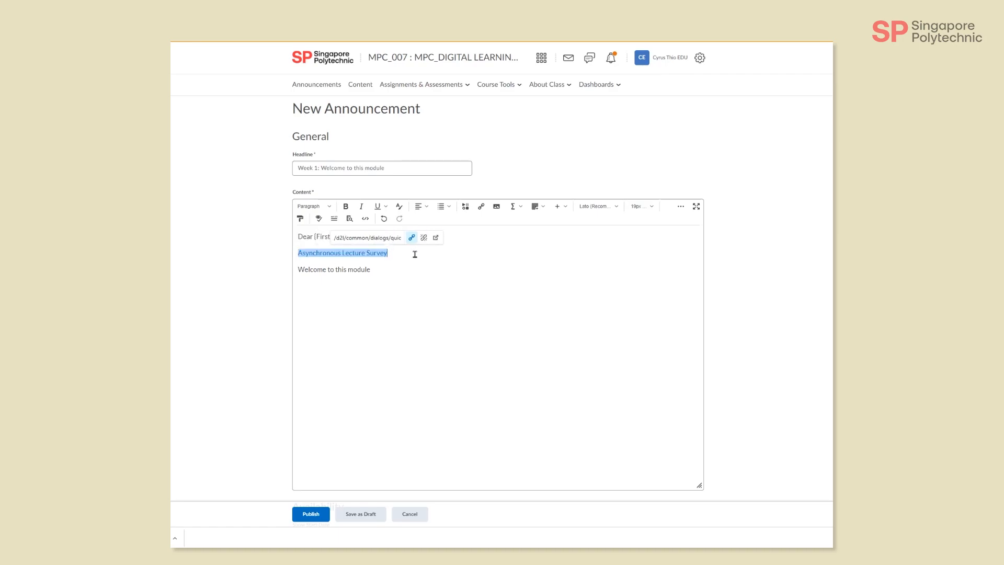
{"action": "left_click", "coordinate": [415, 254]}
{"action": "key", "text": "Return"}
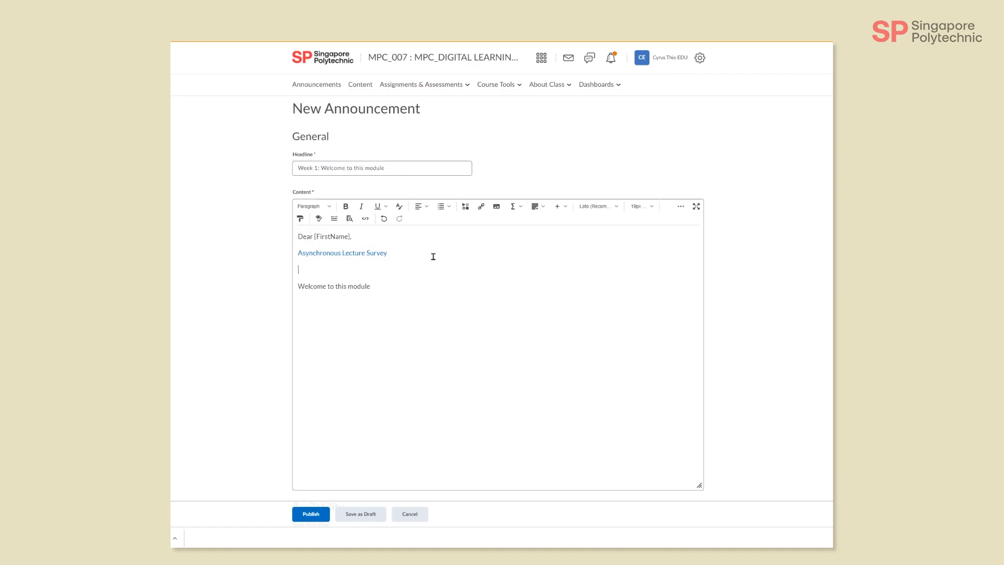
Step: Copy the image address of the BreadTalk Donut Bundle picture from the web image results and add it to the announcement by URL
{"action": "left_click", "coordinate": [497, 207]}
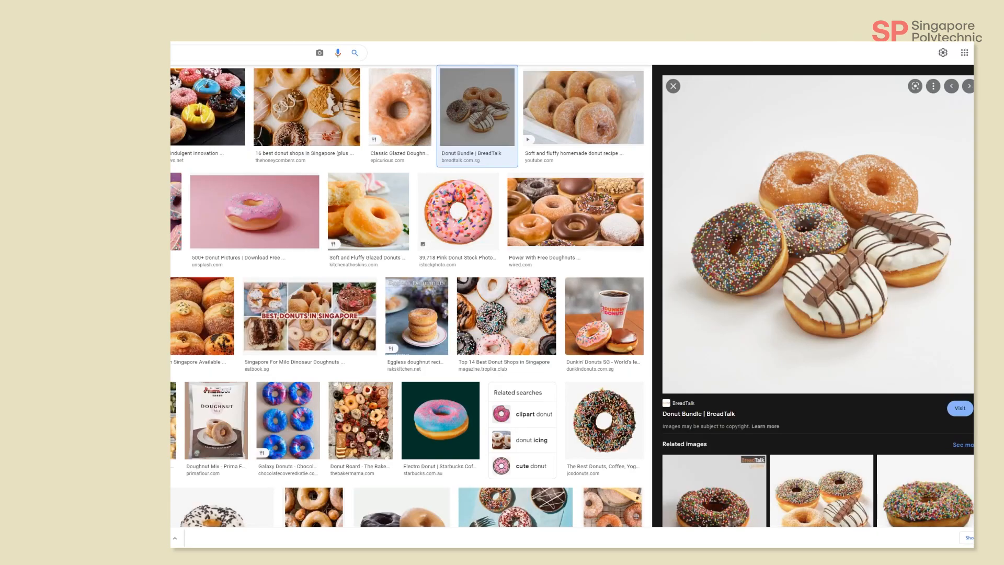
{"action": "right_click", "coordinate": [766, 234]}
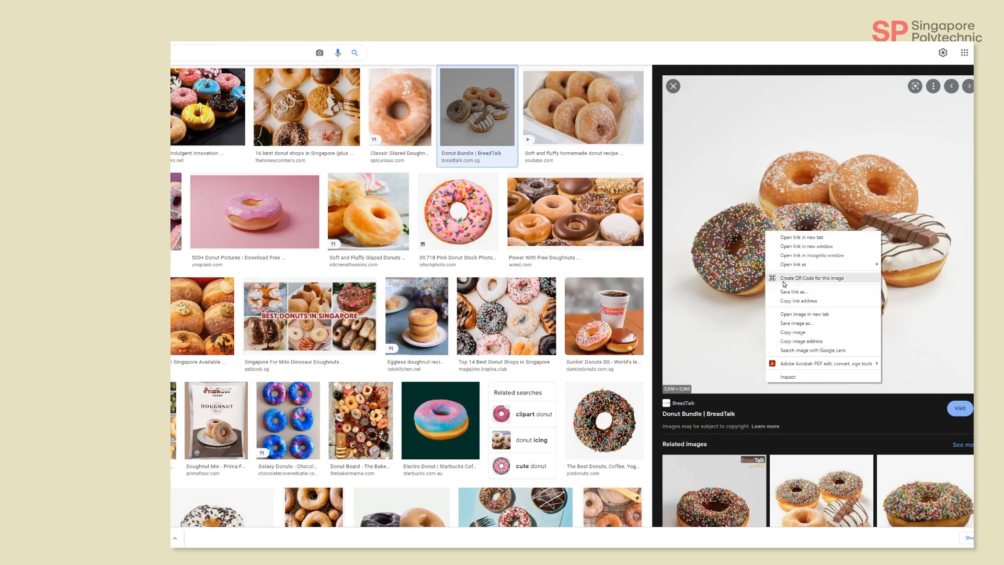
{"action": "left_click", "coordinate": [806, 342]}
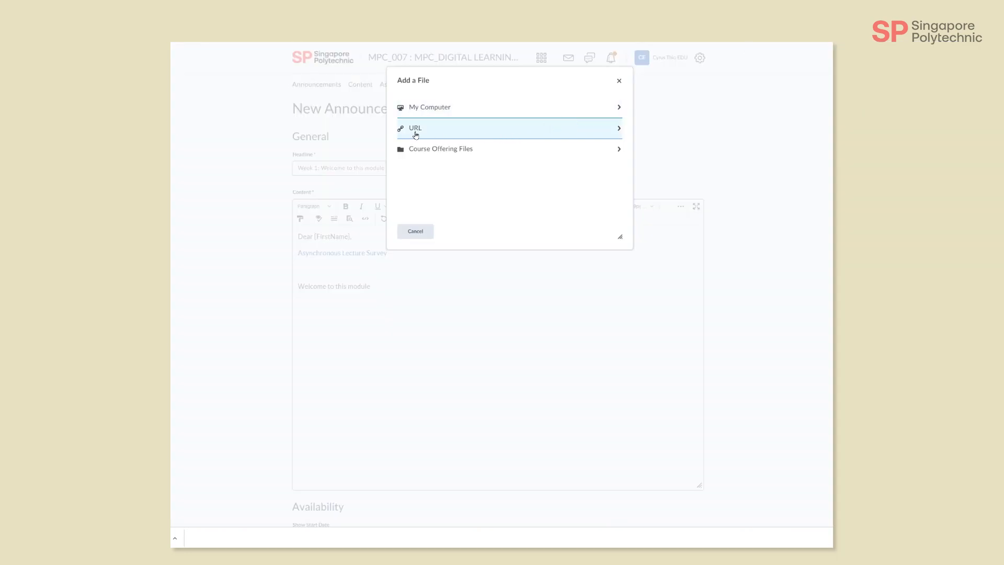
{"action": "left_click", "coordinate": [443, 130]}
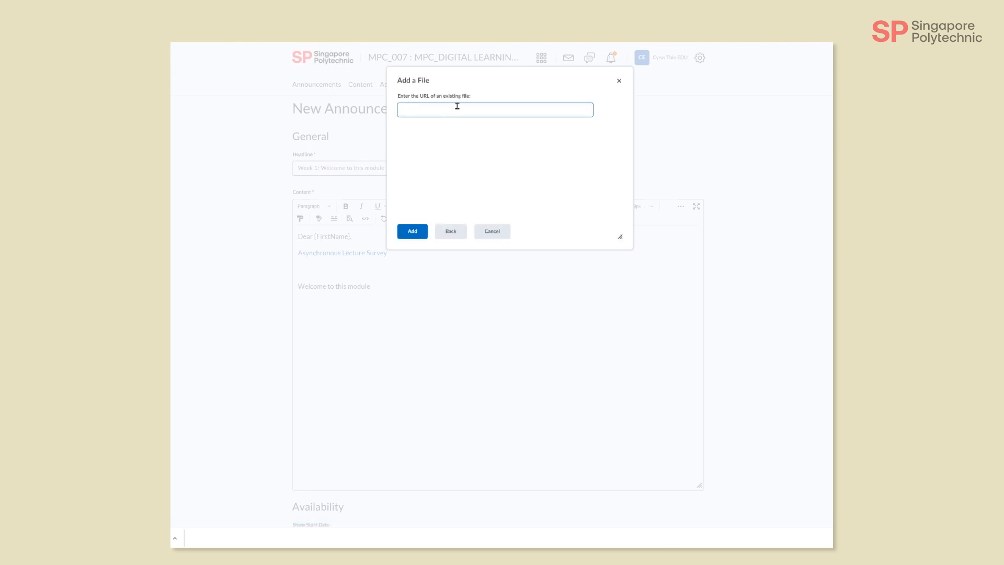
{"action": "key", "text": "ctrl+v"}
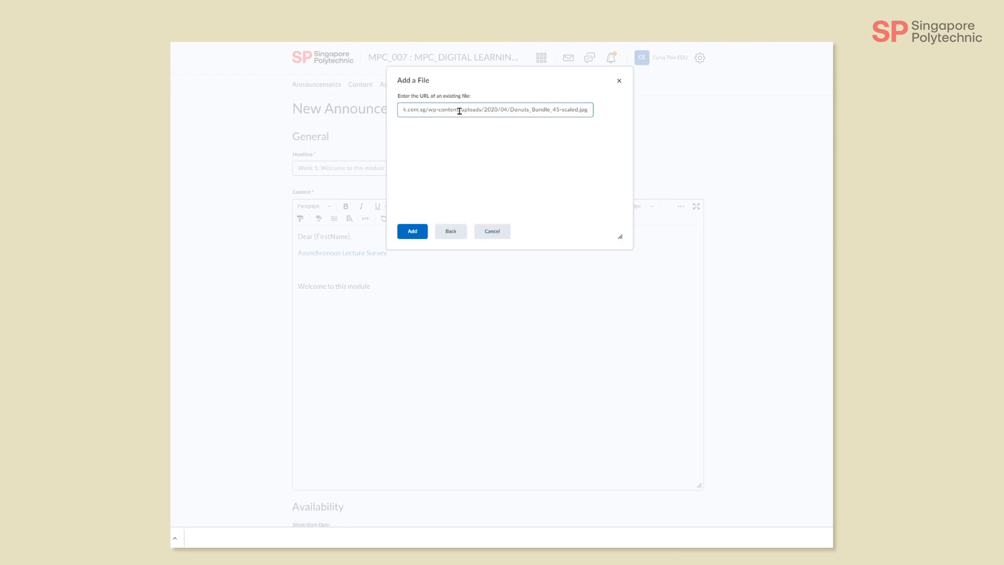
{"action": "left_click", "coordinate": [412, 232]}
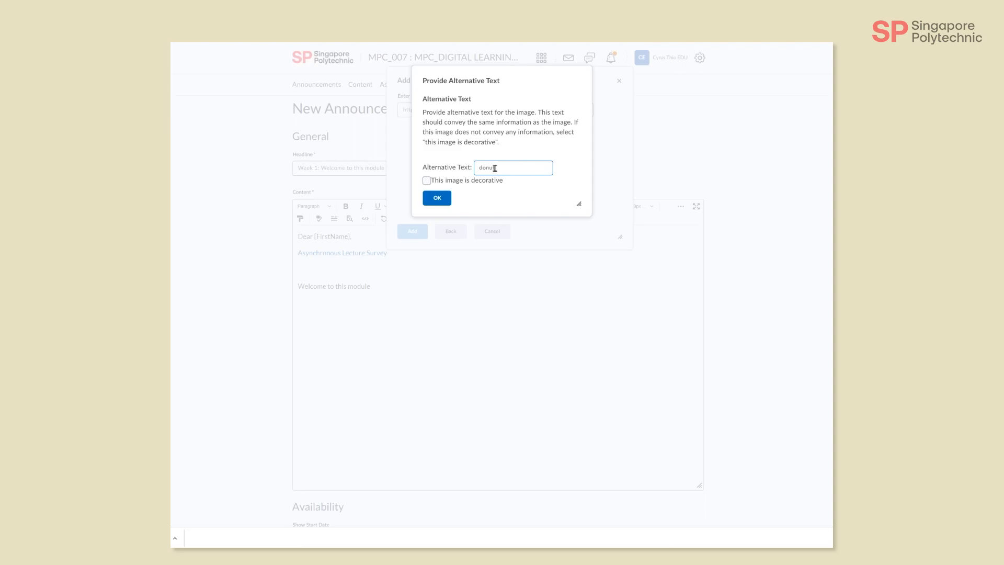
Step: Give the image the alternative text "donut", insert it below the survey link, and check its placement
{"action": "type", "text": "We"}
{"action": "type", "text": "k"}
{"action": "type", "text": "come"}
{"action": "left_click", "coordinate": [437, 198]}
{"action": "scroll", "coordinate": [472, 291], "scroll_direction": "down", "scroll_amount": 2}
{"action": "scroll", "coordinate": [473, 293], "scroll_direction": "down", "scroll_amount": 2}
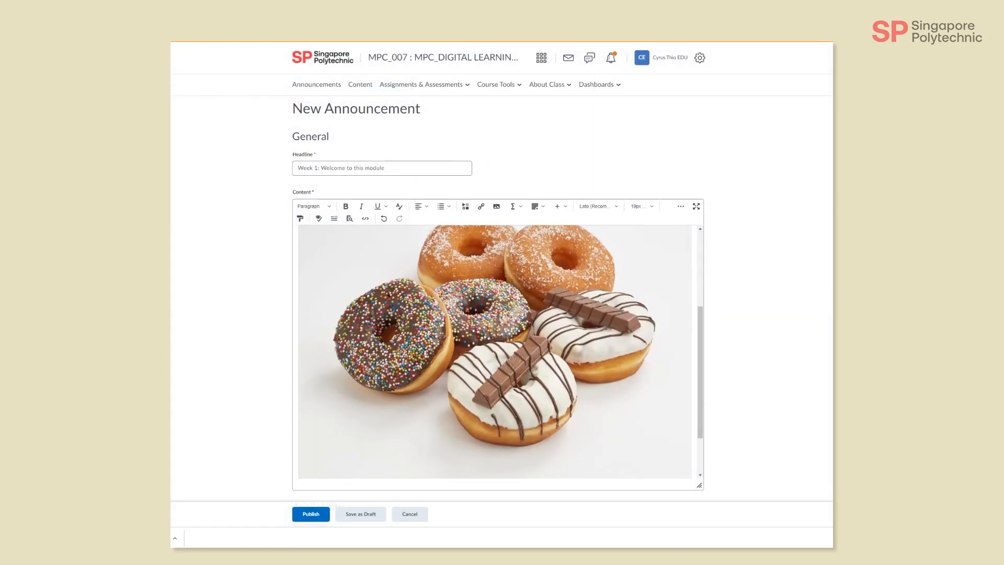
{"action": "scroll", "coordinate": [314, 331], "scroll_direction": "up", "scroll_amount": 4}
{"action": "scroll", "coordinate": [313, 331], "scroll_direction": "up", "scroll_amount": 2}
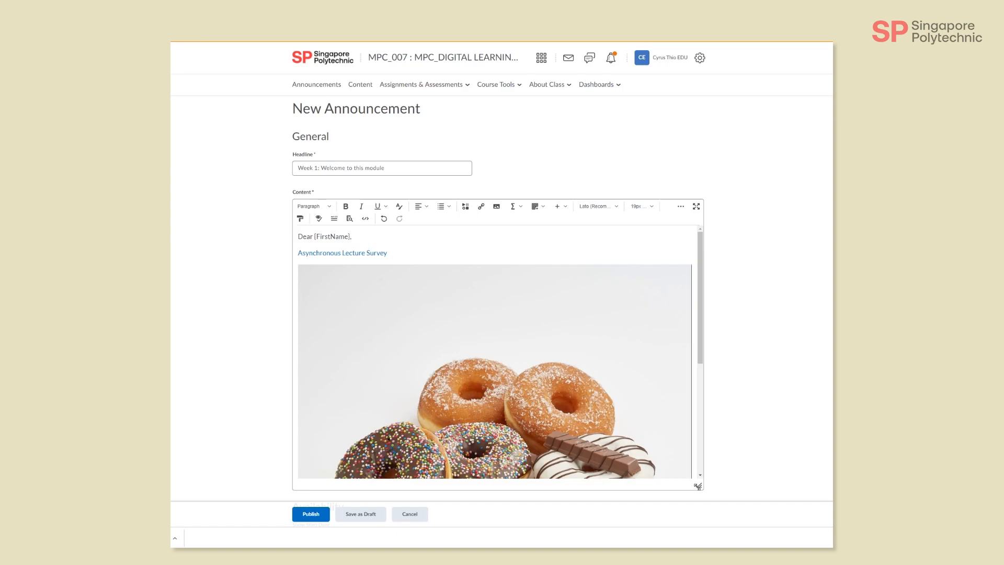
Step: Set the announcement's start date to 25/04/2022 in the availability settings
{"action": "scroll", "coordinate": [699, 434], "scroll_direction": "down", "scroll_amount": 3}
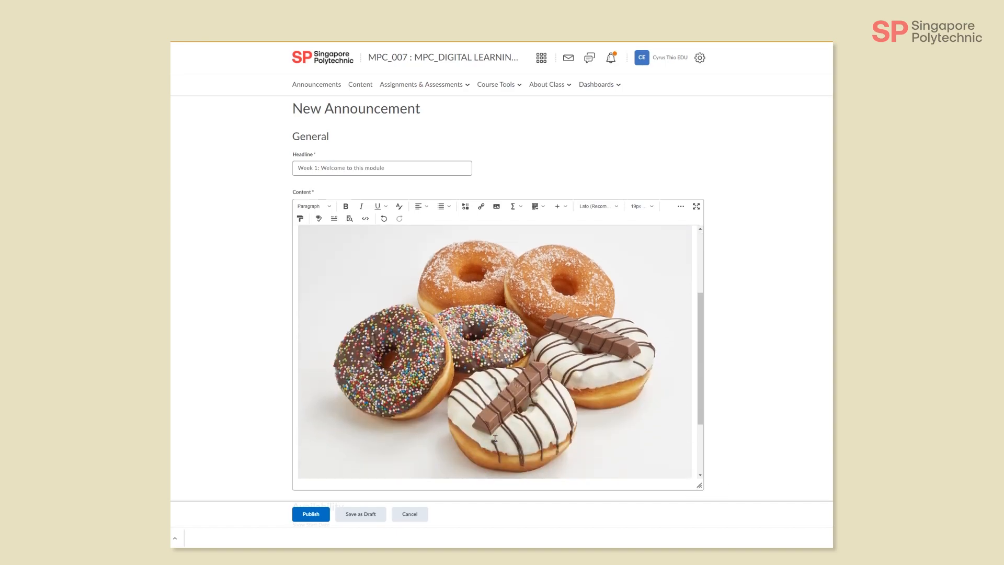
{"action": "scroll", "coordinate": [732, 375], "scroll_direction": "down", "scroll_amount": 2}
{"action": "scroll", "coordinate": [733, 374], "scroll_direction": "down", "scroll_amount": 3}
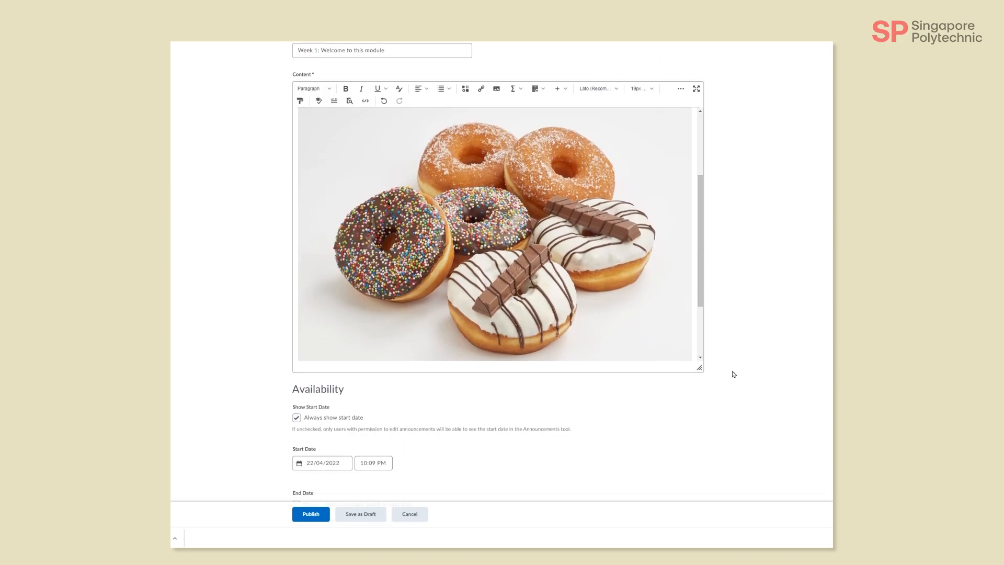
{"action": "scroll", "coordinate": [732, 374], "scroll_direction": "down", "scroll_amount": 2}
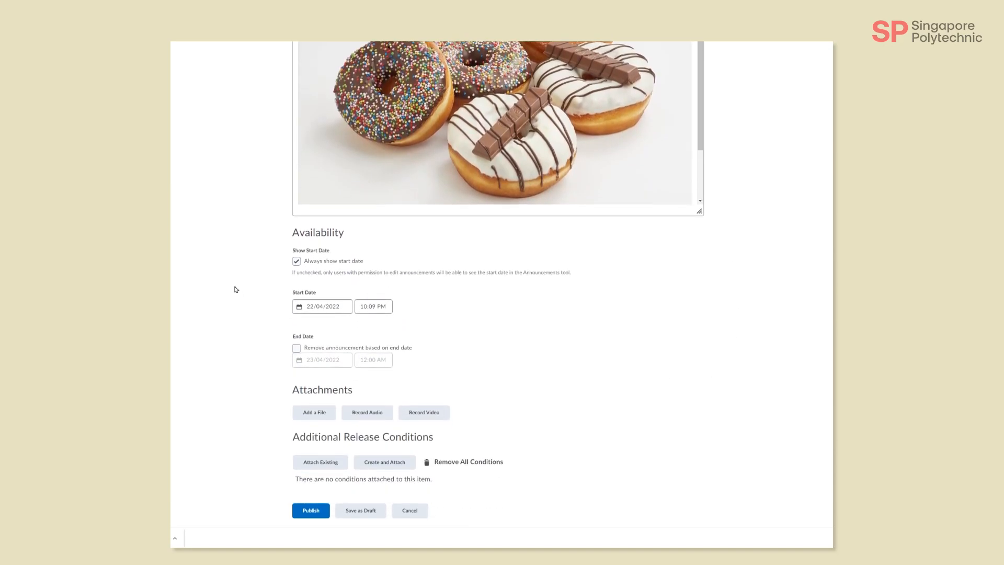
{"action": "left_click", "coordinate": [332, 307]}
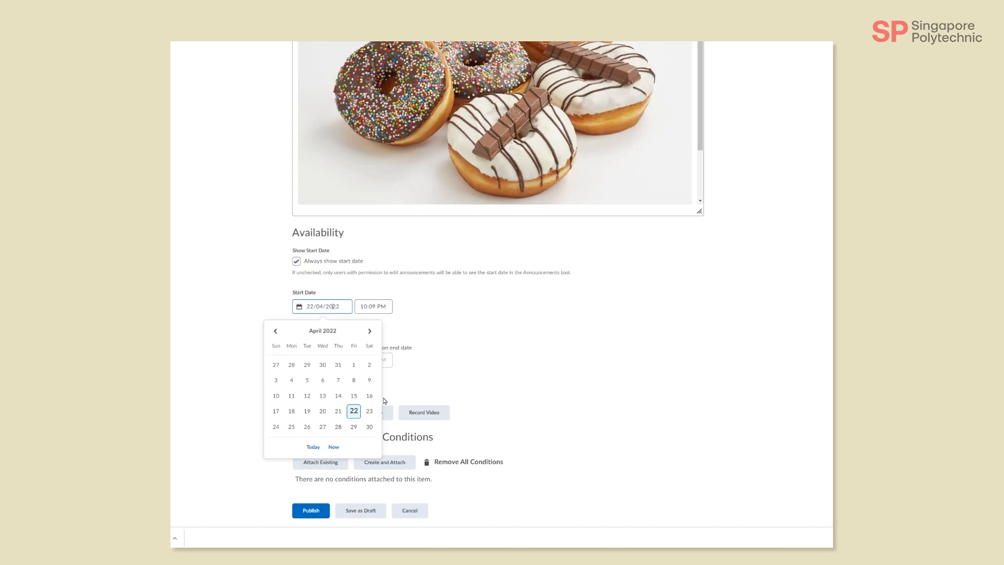
{"action": "left_click", "coordinate": [292, 429]}
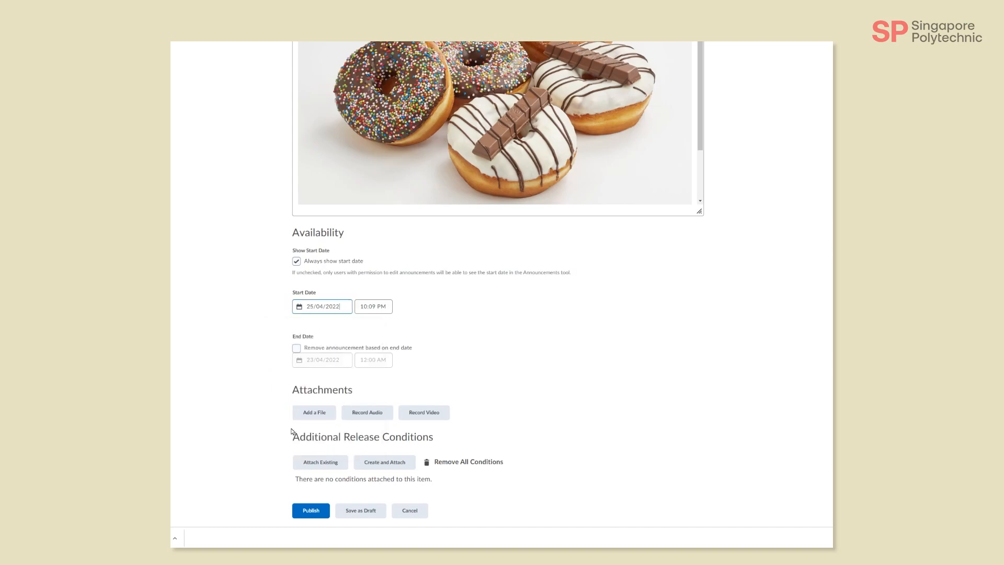
Step: Set the announcement's start time to 9:00 AM
{"action": "left_click", "coordinate": [386, 306]}
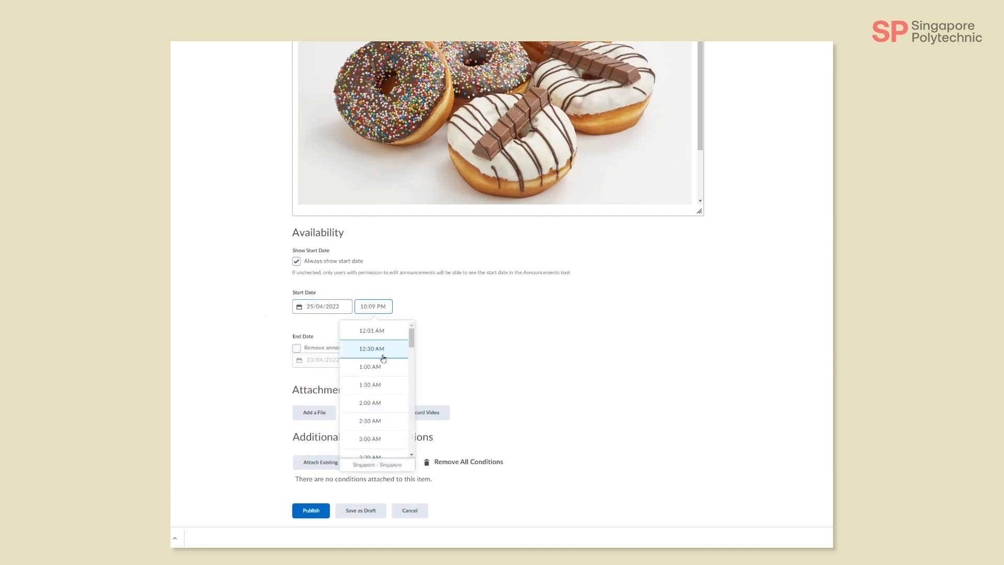
{"action": "scroll", "coordinate": [381, 403], "scroll_direction": "down", "scroll_amount": 4}
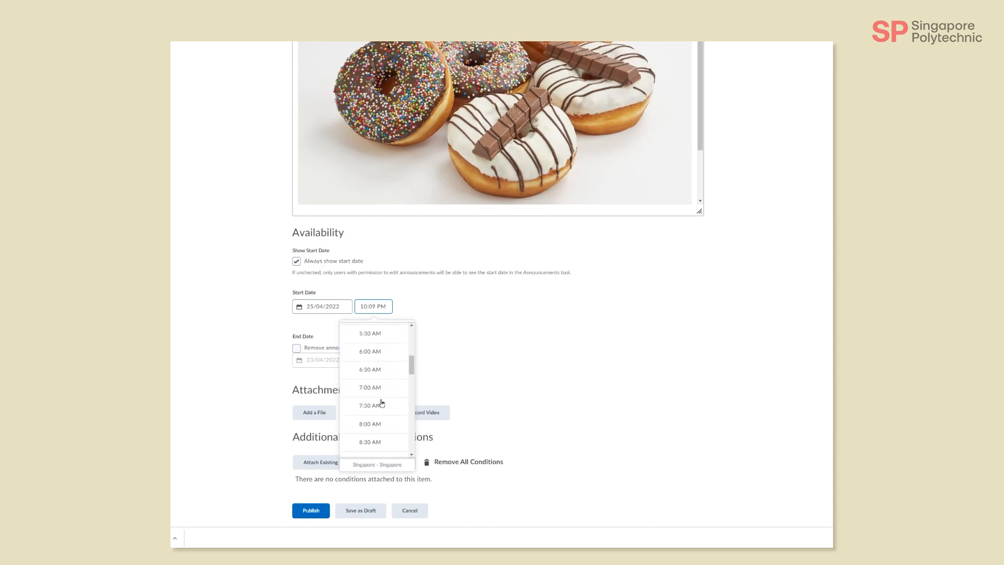
{"action": "left_click", "coordinate": [384, 386]}
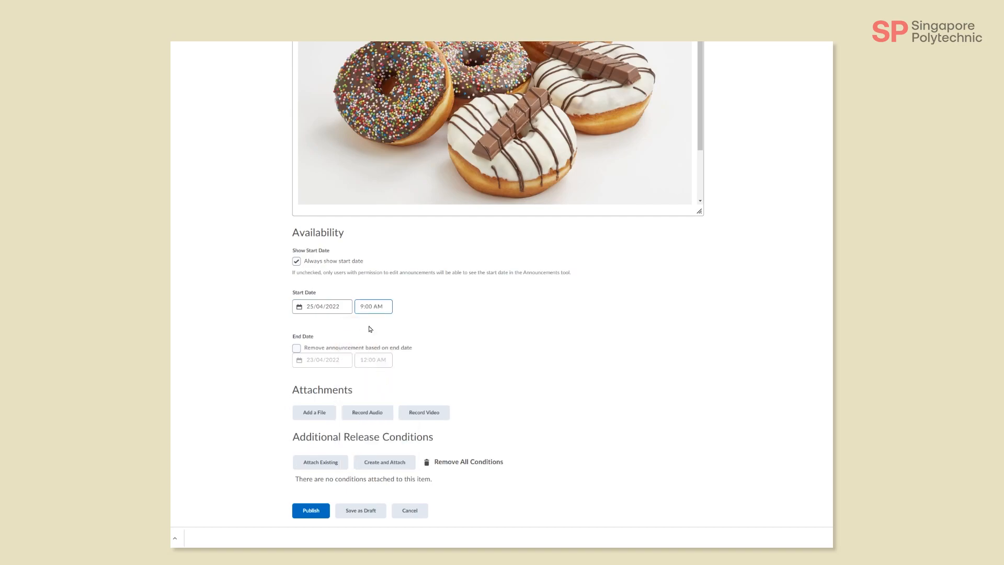
Step: Change the announcement's start time to the custom value 9:15 AM
{"action": "left_click", "coordinate": [370, 306]}
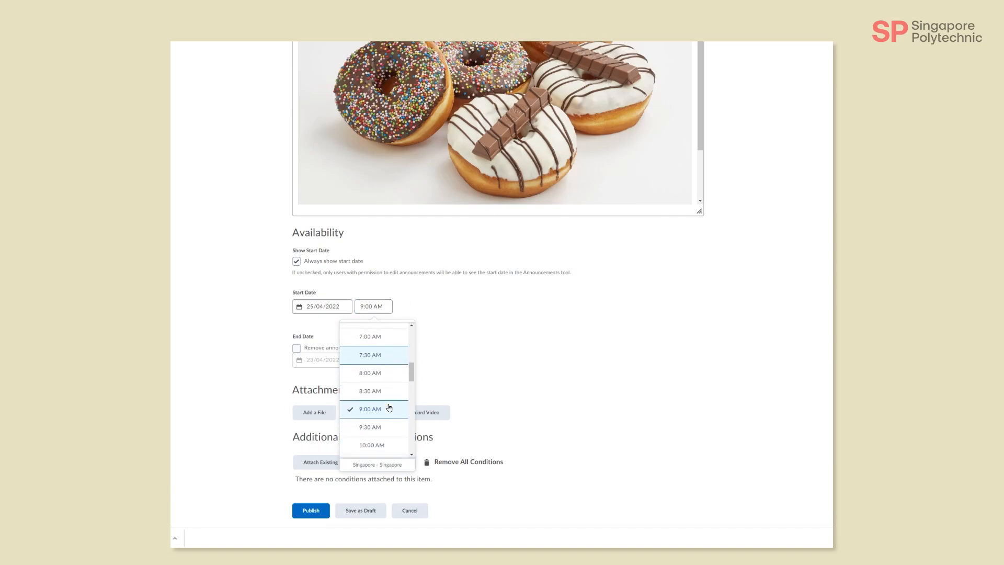
{"action": "left_click", "coordinate": [370, 305]}
{"action": "left_click", "coordinate": [370, 306]}
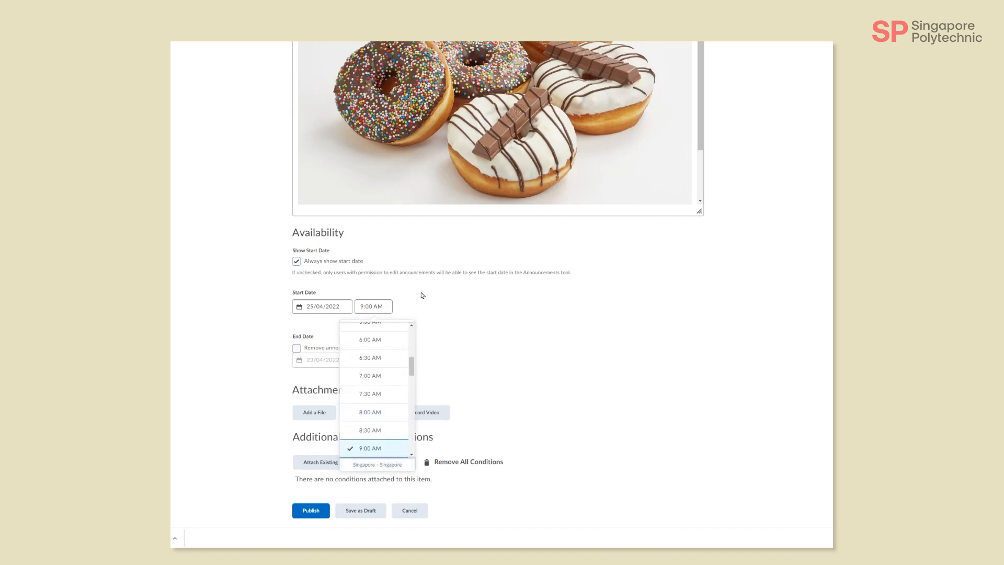
{"action": "left_click", "coordinate": [370, 306]}
{"action": "left_click", "coordinate": [370, 305]}
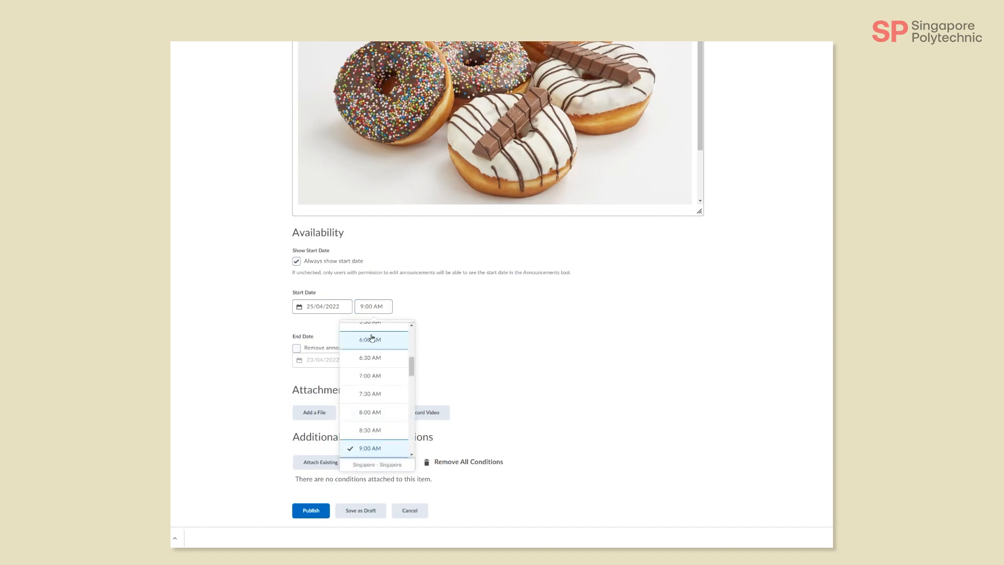
{"action": "left_click", "coordinate": [374, 306]}
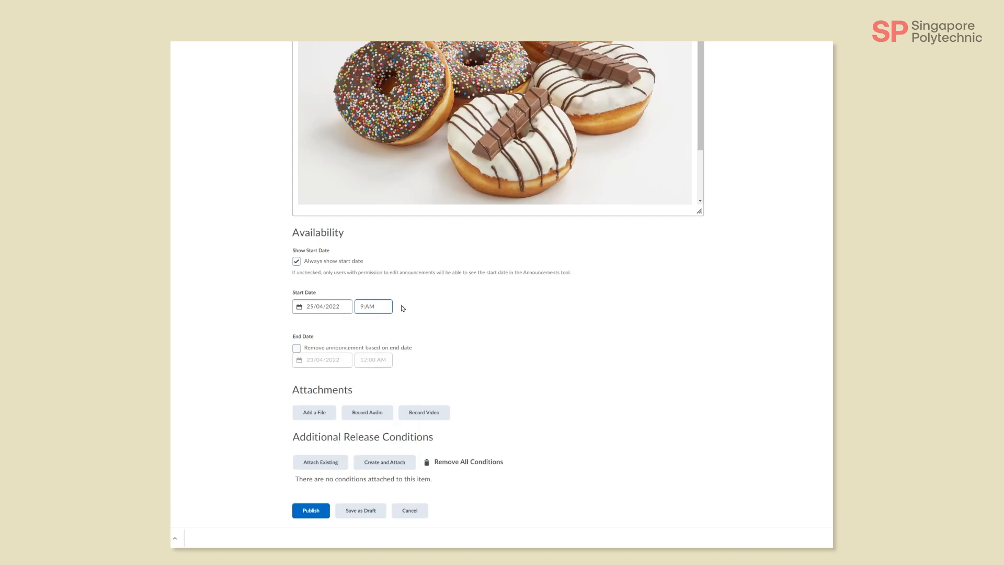
{"action": "key", "text": "Return"}
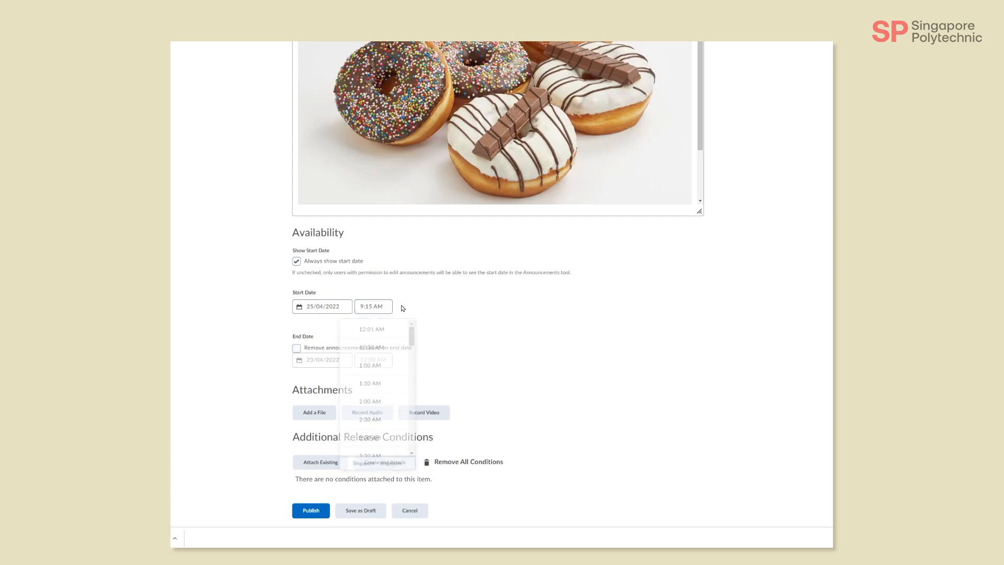
{"action": "key", "text": "Escape"}
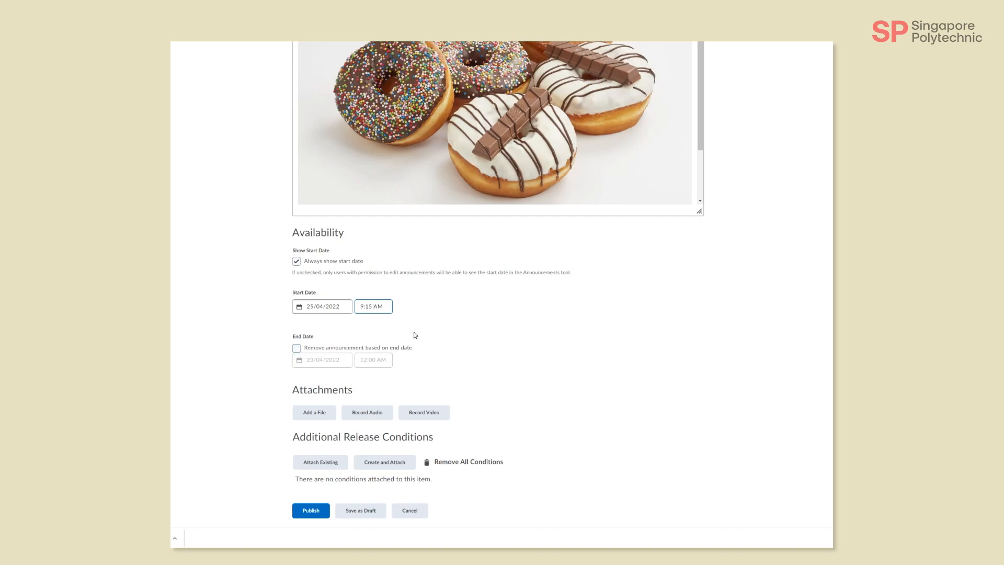
Step: Enable removing the announcement based on an end date and set that date to 26/04/2022
{"action": "left_click", "coordinate": [296, 349]}
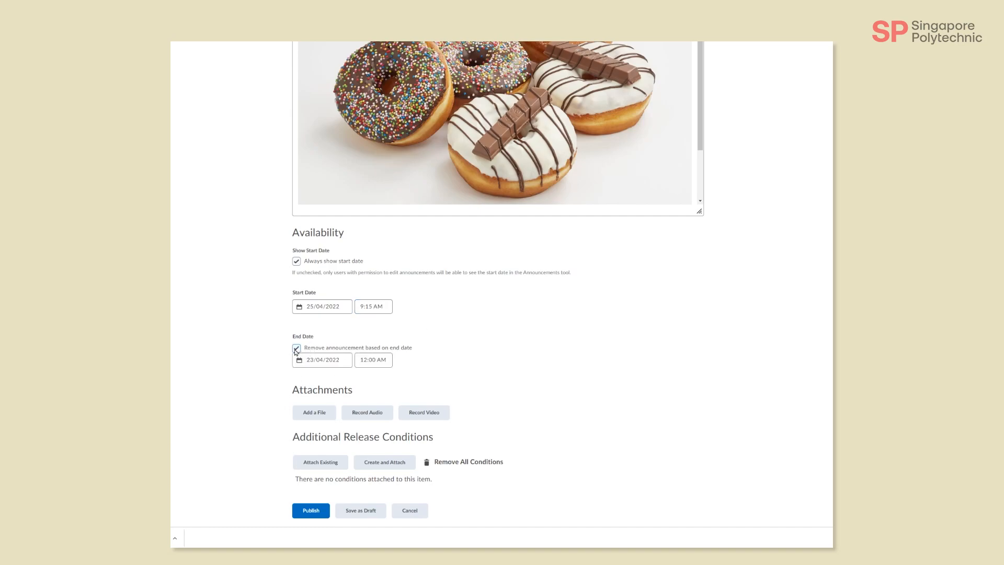
{"action": "left_click", "coordinate": [329, 360]}
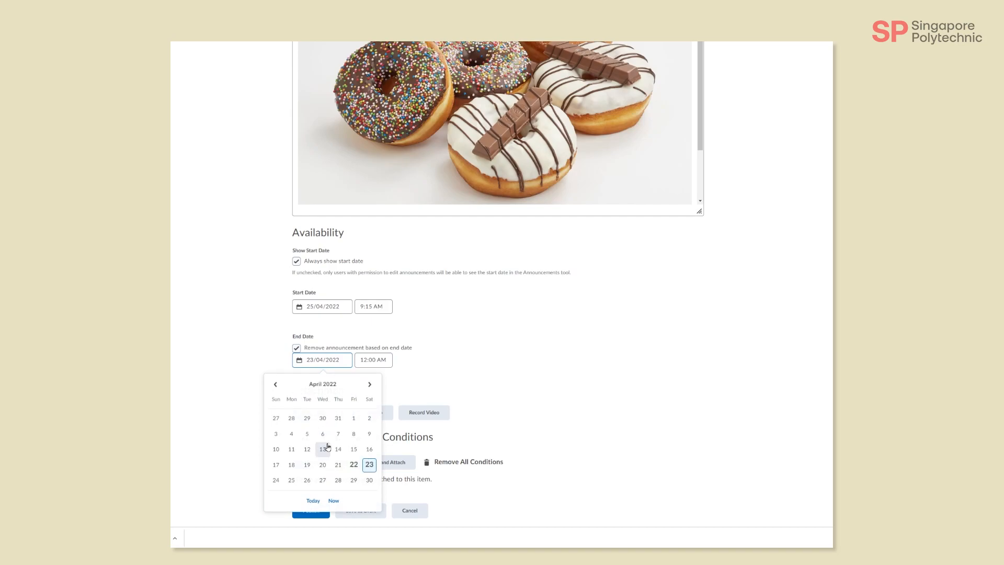
{"action": "left_click", "coordinate": [307, 481]}
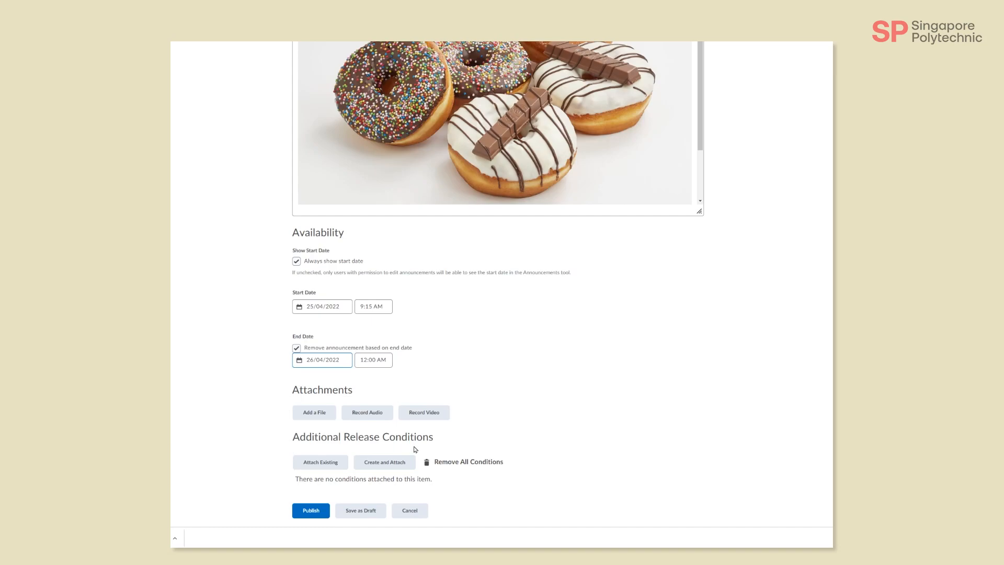
Step: Create and attach a release condition of type Visited content topic for the topic Sample Poll under Lesson 1
{"action": "left_click", "coordinate": [389, 463]}
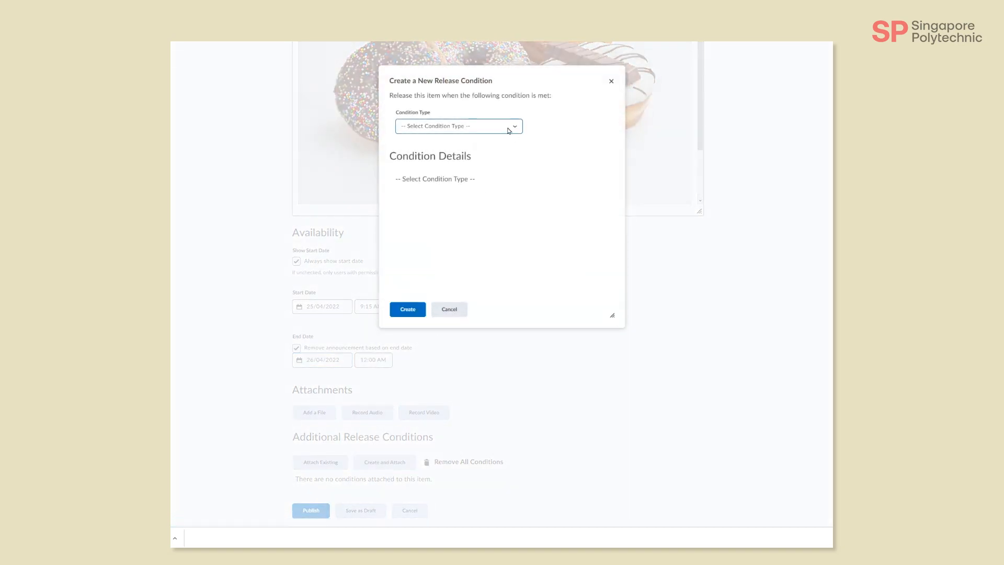
{"action": "left_click", "coordinate": [509, 130]}
{"action": "scroll", "coordinate": [485, 186], "scroll_direction": "down", "scroll_amount": 3}
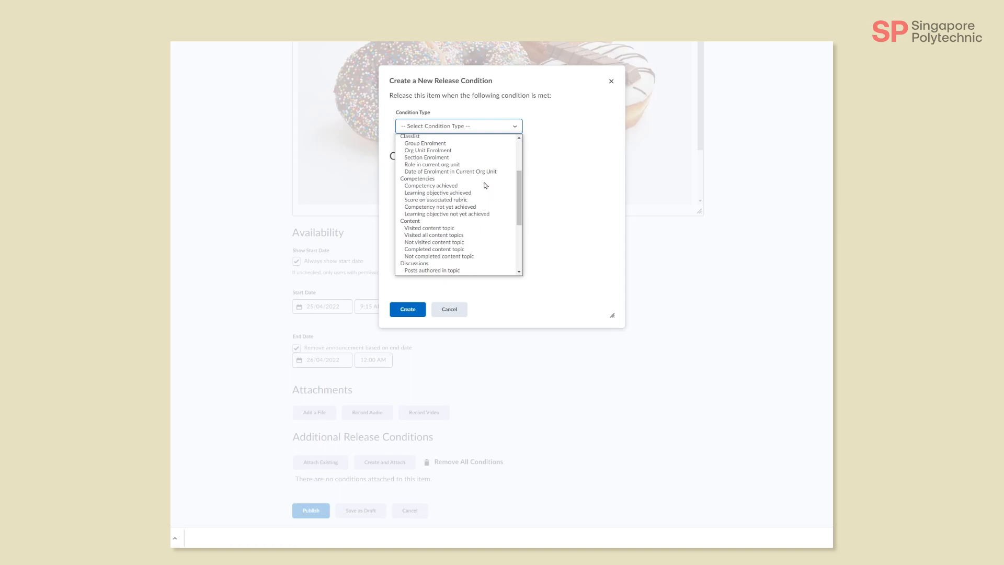
{"action": "left_click", "coordinate": [428, 229]}
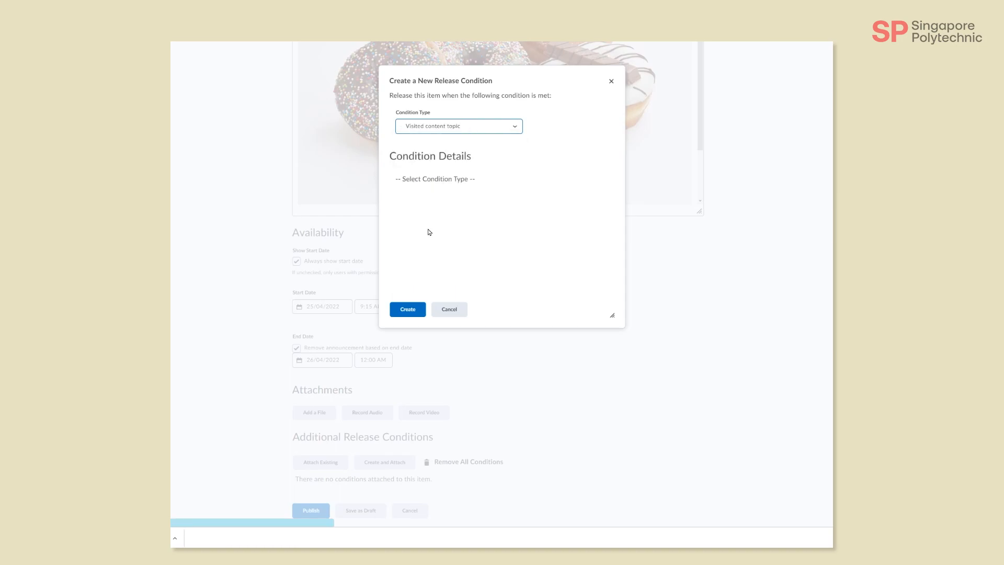
{"action": "left_click", "coordinate": [469, 196]}
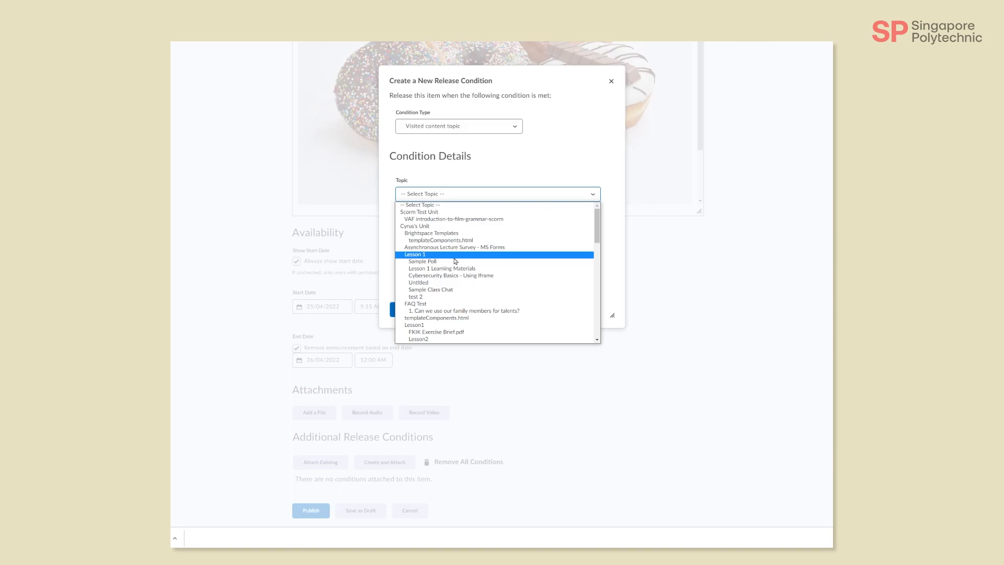
{"action": "scroll", "coordinate": [459, 275], "scroll_direction": "down", "scroll_amount": 3}
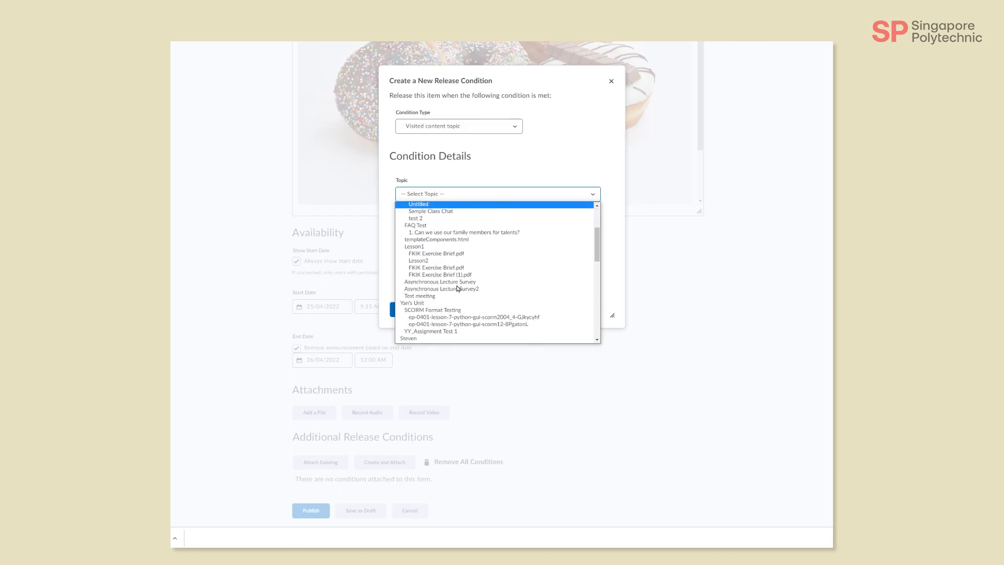
{"action": "scroll", "coordinate": [456, 275], "scroll_direction": "up", "scroll_amount": 3}
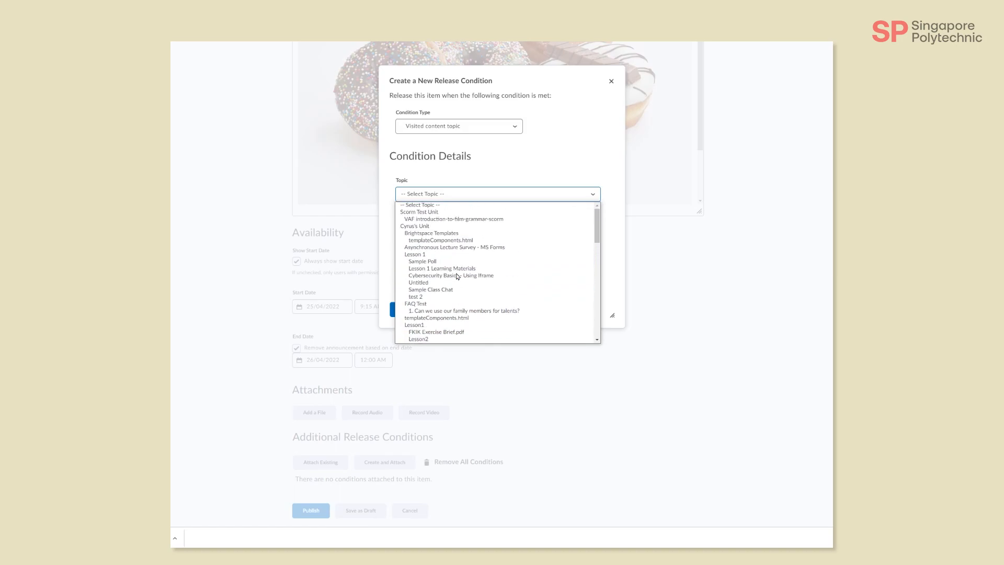
{"action": "left_click", "coordinate": [453, 263]}
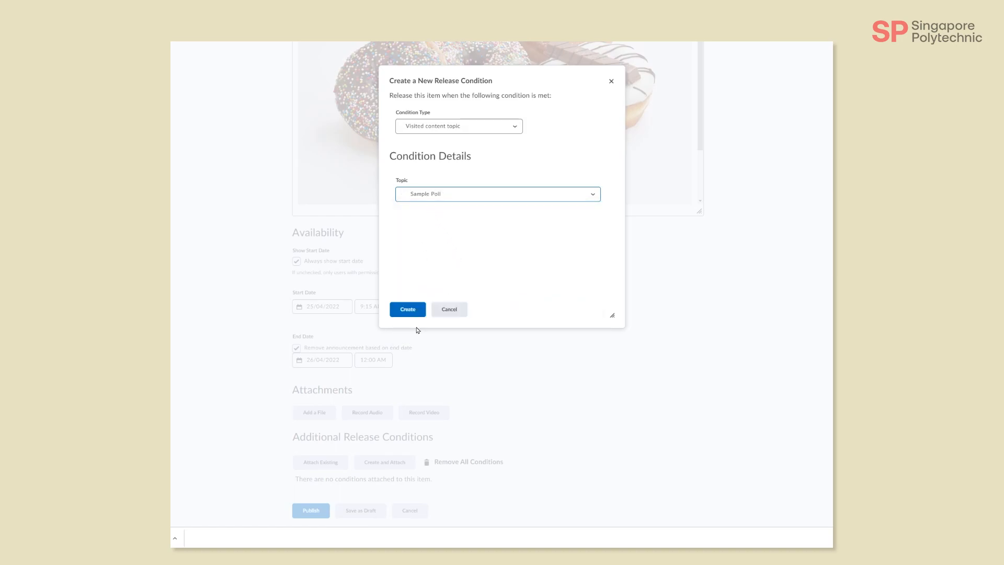
{"action": "left_click", "coordinate": [412, 311]}
Step: Review the completed announcement form, publish the announcement, and check its start and end dates in the announcements list
{"action": "scroll", "coordinate": [542, 433], "scroll_direction": "down", "scroll_amount": 1}
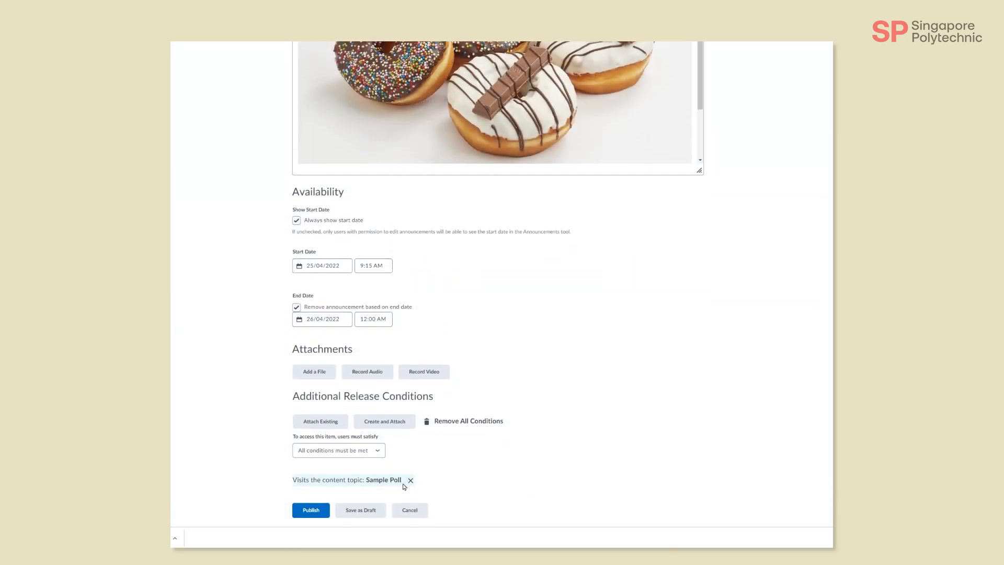
{"action": "scroll", "coordinate": [601, 421], "scroll_direction": "up", "scroll_amount": 7}
{"action": "scroll", "coordinate": [599, 418], "scroll_direction": "down", "scroll_amount": 3}
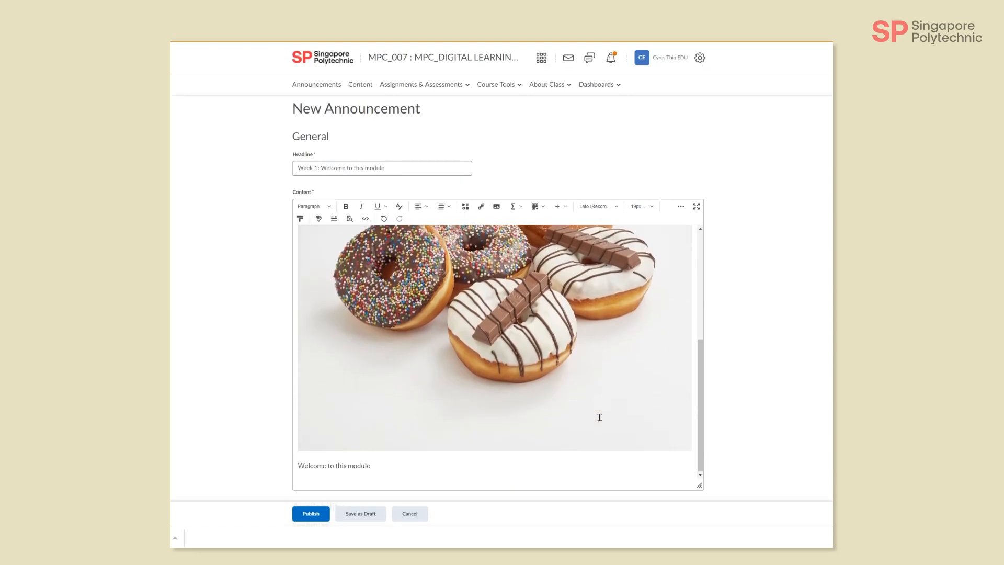
{"action": "scroll", "coordinate": [751, 398], "scroll_direction": "down", "scroll_amount": 6}
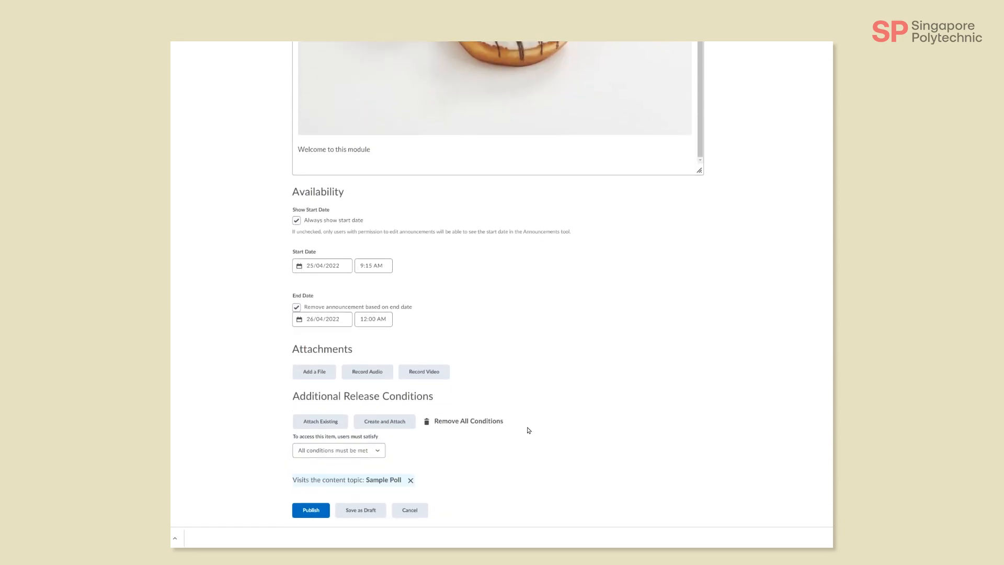
{"action": "left_click", "coordinate": [303, 514]}
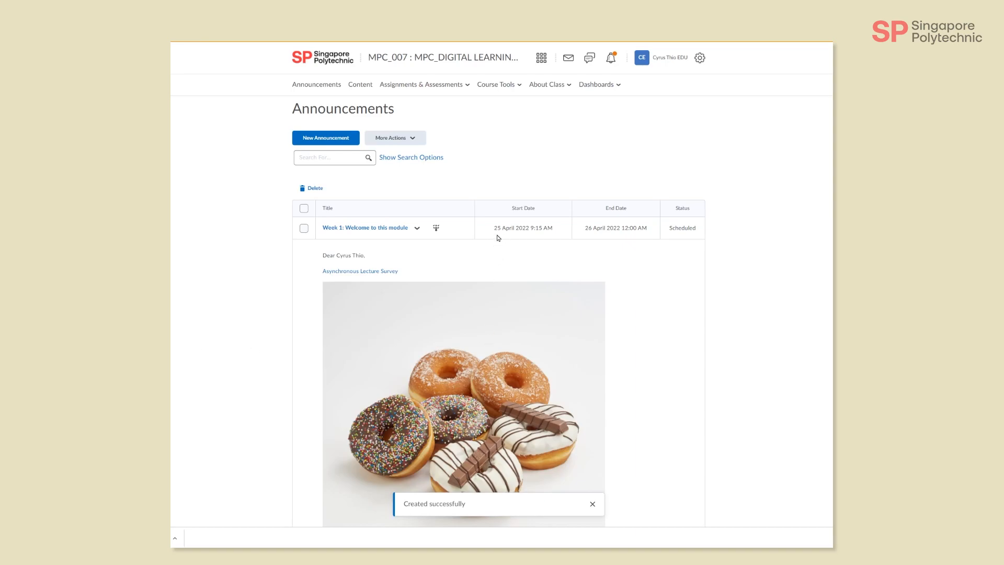
{"action": "left_click_drag", "start_coordinate": [494, 228], "coordinate": [554, 229]}
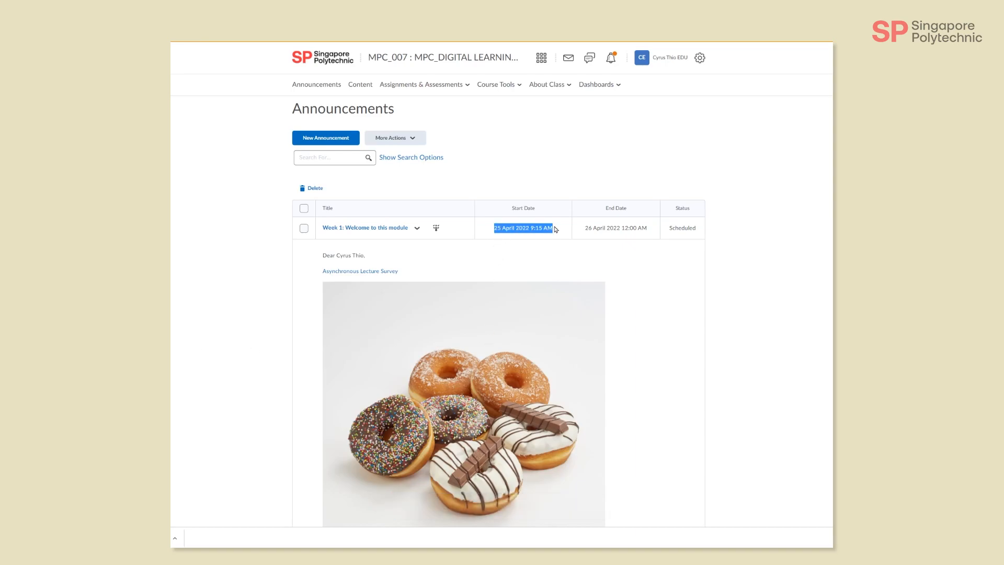
{"action": "left_click", "coordinate": [558, 230]}
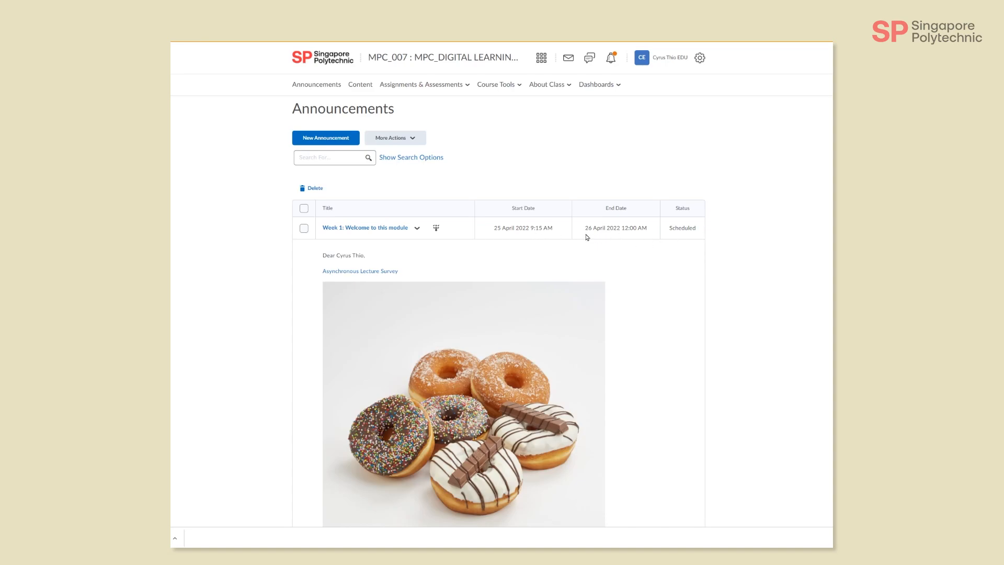
{"action": "left_click_drag", "start_coordinate": [587, 236], "coordinate": [649, 236]}
{"action": "left_click", "coordinate": [653, 238]}
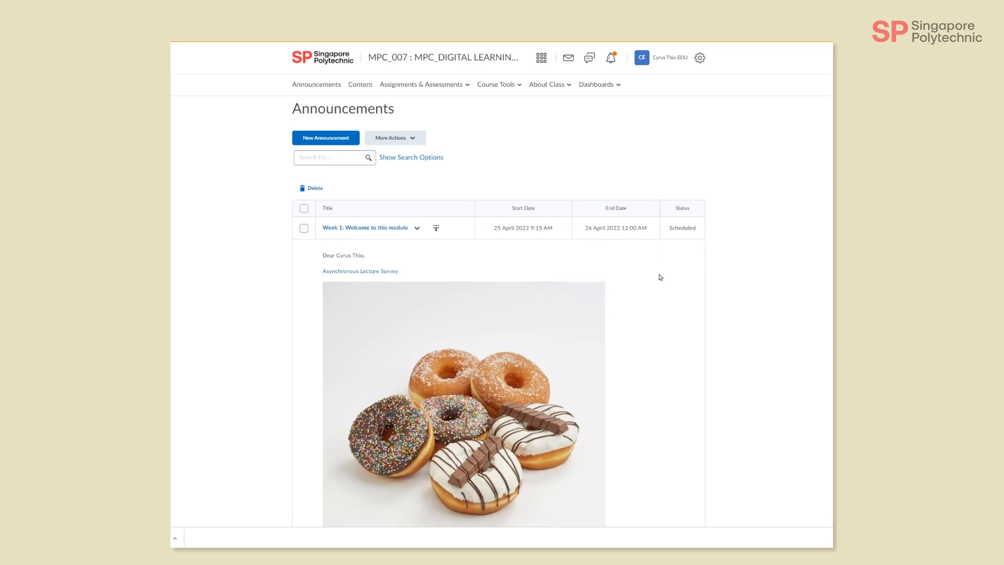